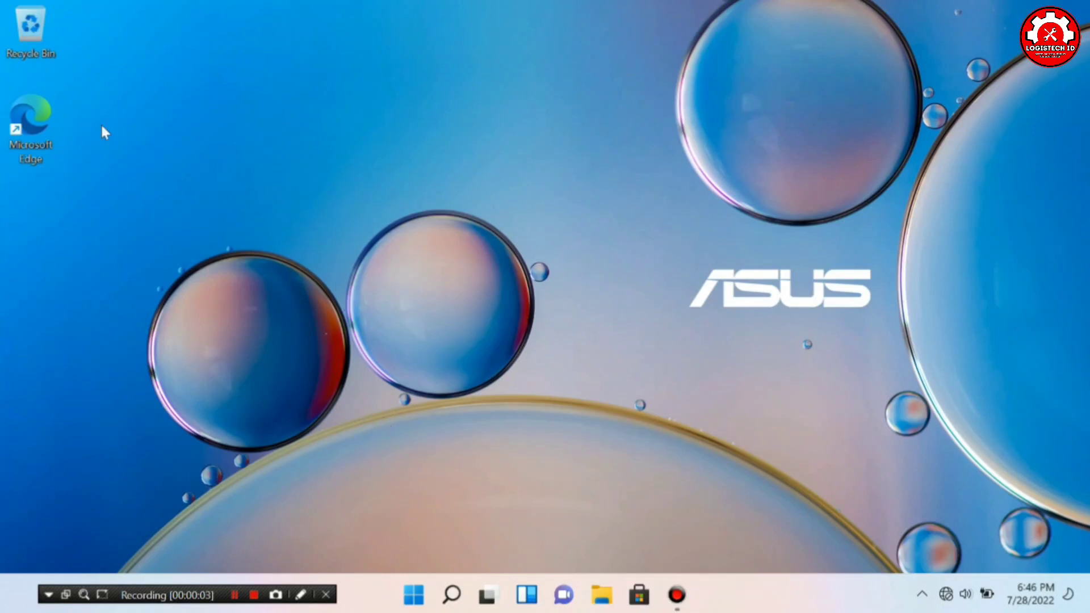
Step: Show the Computer and Control Panel icons on the desktop through the desktop icon settings under Themes
{"action": "right_click", "coordinate": [232, 191]}
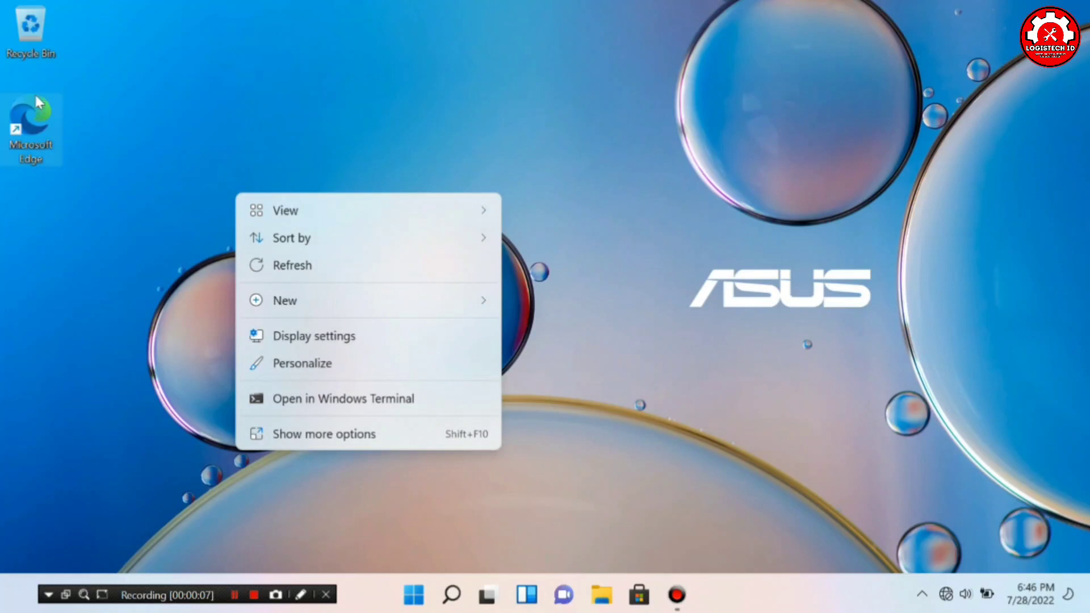
{"action": "left_click", "coordinate": [336, 439]}
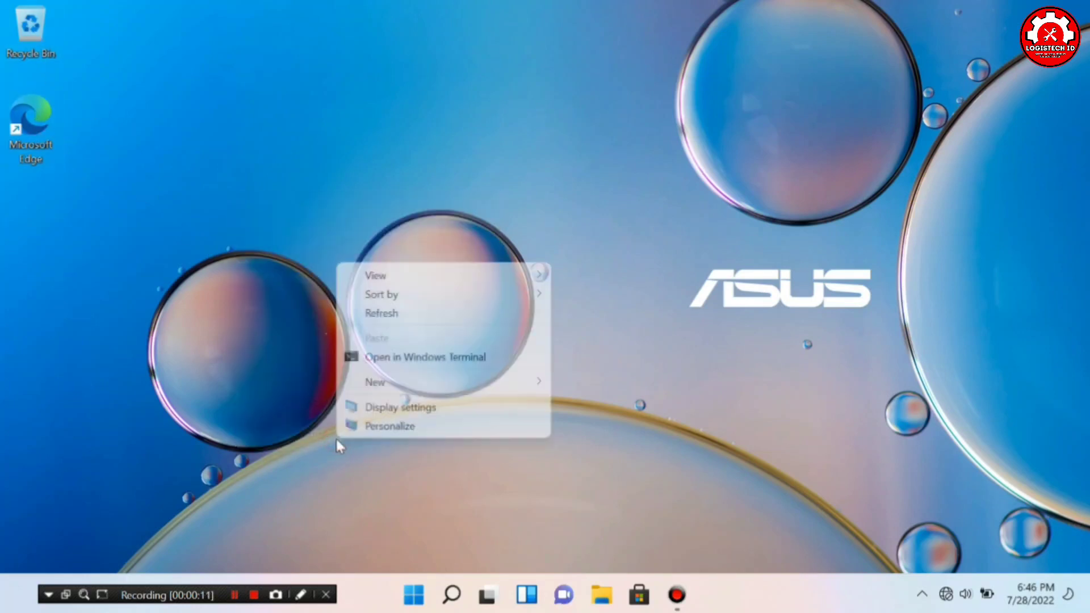
{"action": "left_click", "coordinate": [408, 427]}
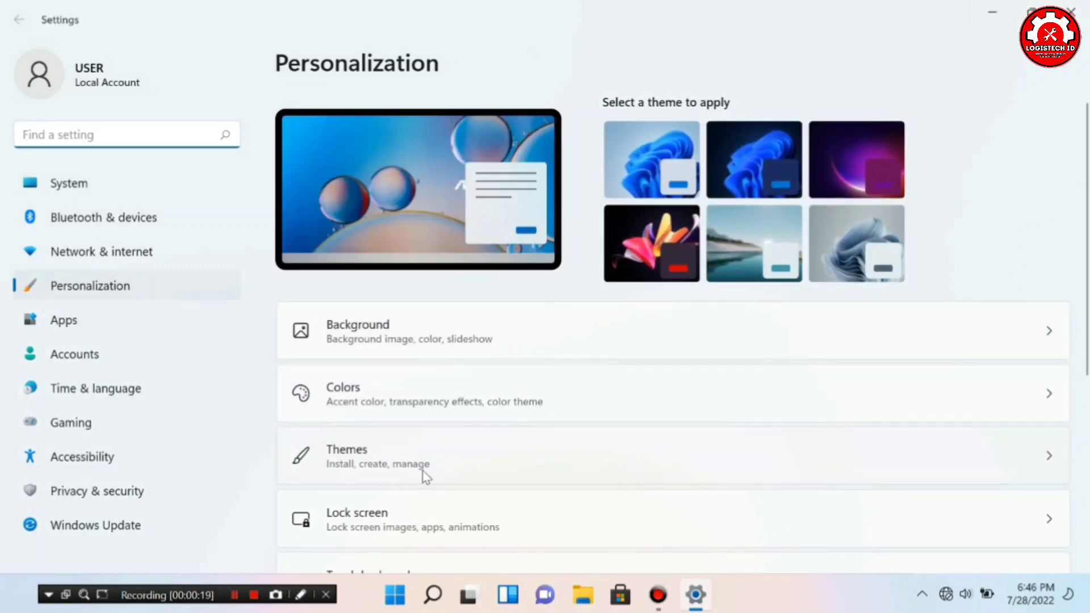
{"action": "left_click", "coordinate": [441, 465]}
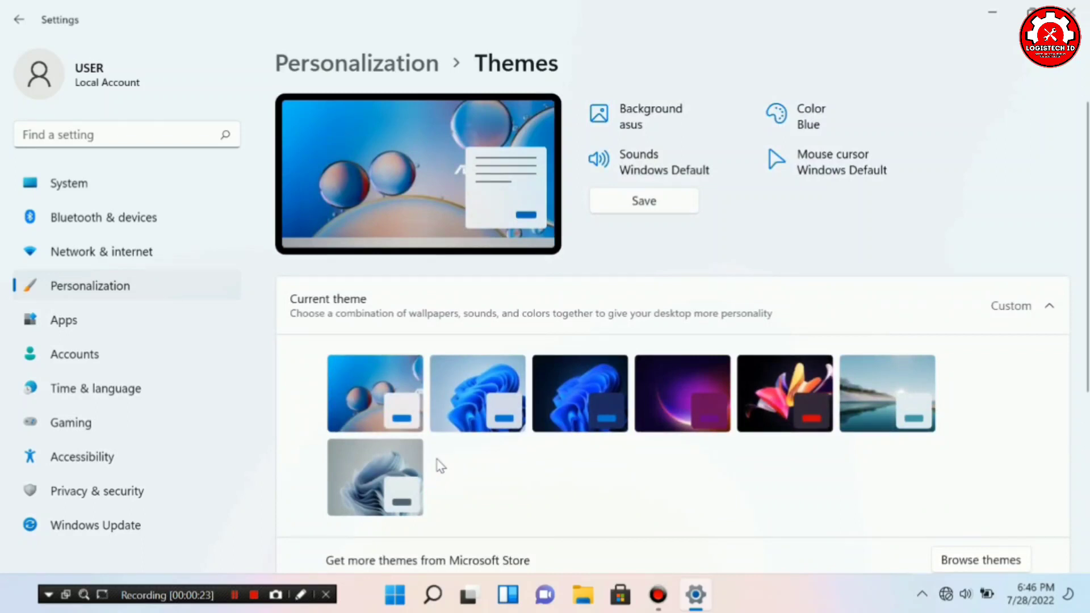
{"action": "scroll", "coordinate": [488, 486], "scroll_direction": "down", "scroll_amount": 2}
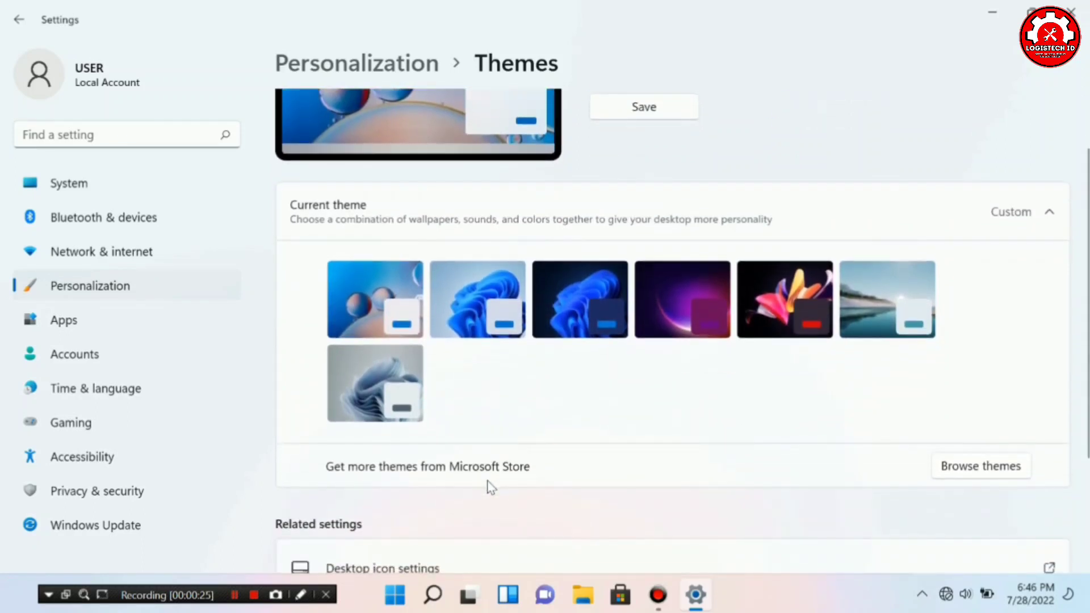
{"action": "scroll", "coordinate": [488, 486], "scroll_direction": "down", "scroll_amount": 2}
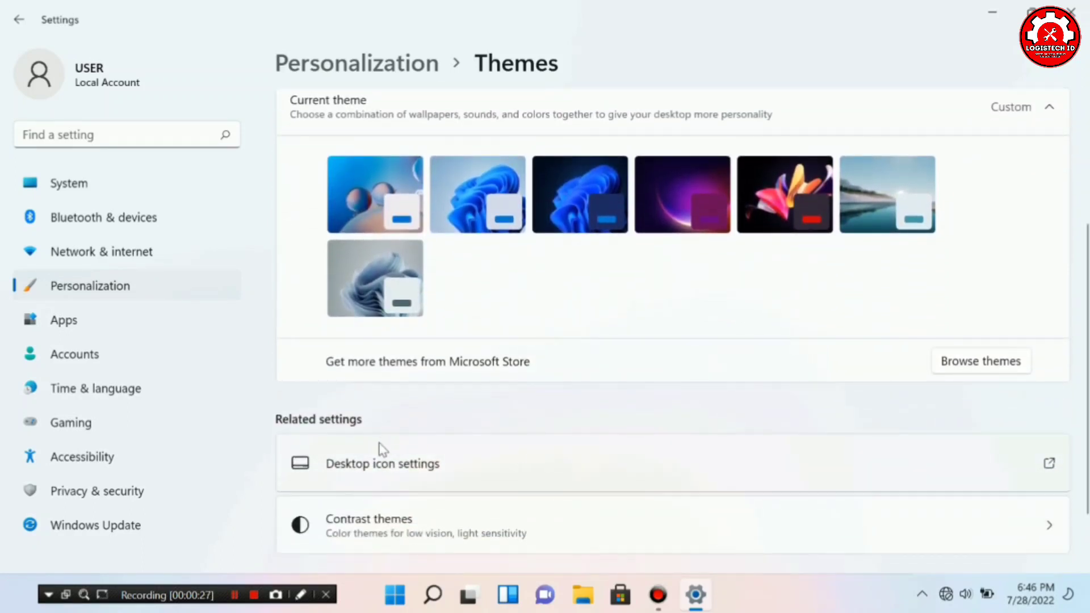
{"action": "left_click", "coordinate": [368, 465]}
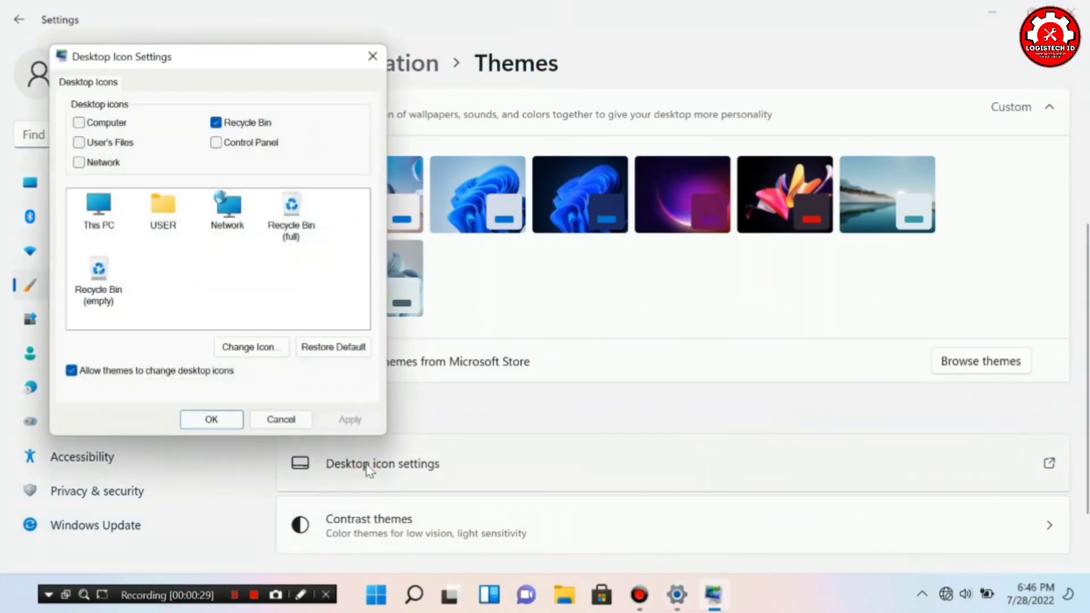
{"action": "left_click", "coordinate": [119, 124]}
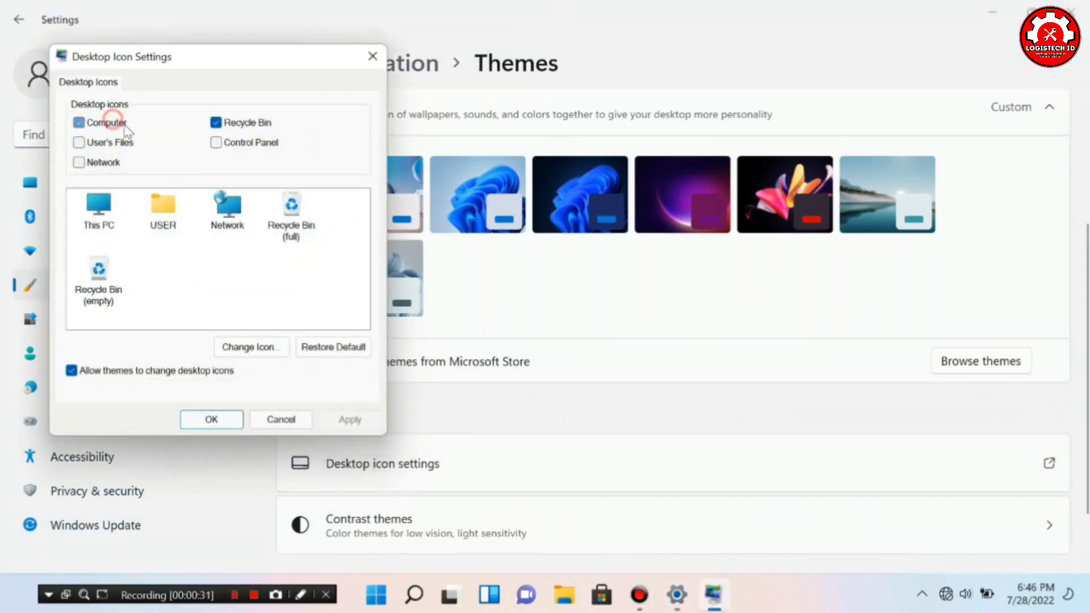
{"action": "left_click", "coordinate": [217, 143]}
{"action": "left_click", "coordinate": [211, 419]}
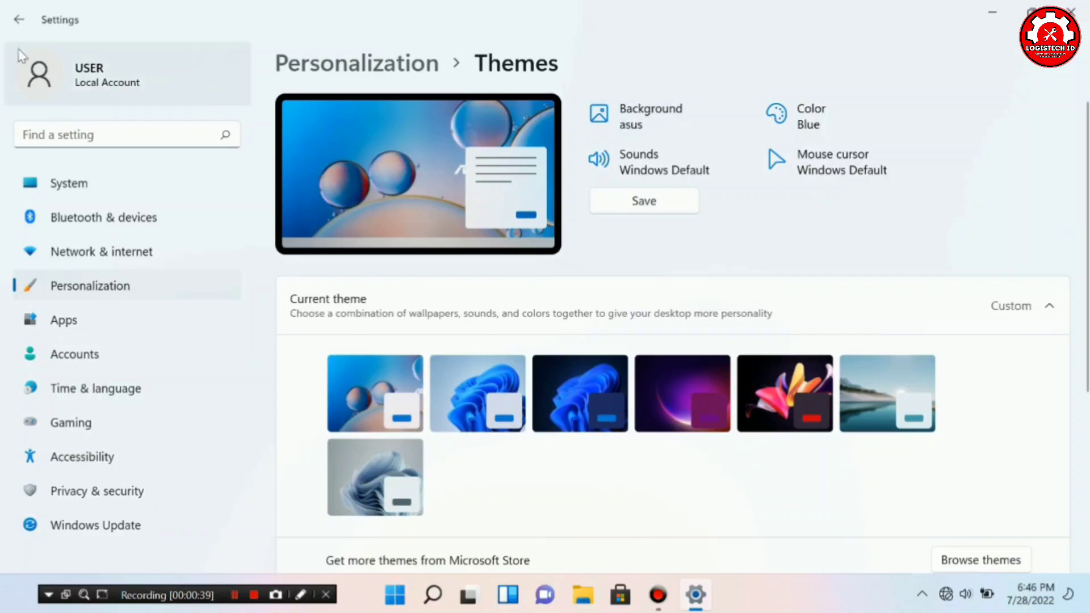
Step: Turn off transparency effects in the Colors personalization settings and close Settings
{"action": "left_click", "coordinate": [16, 21]}
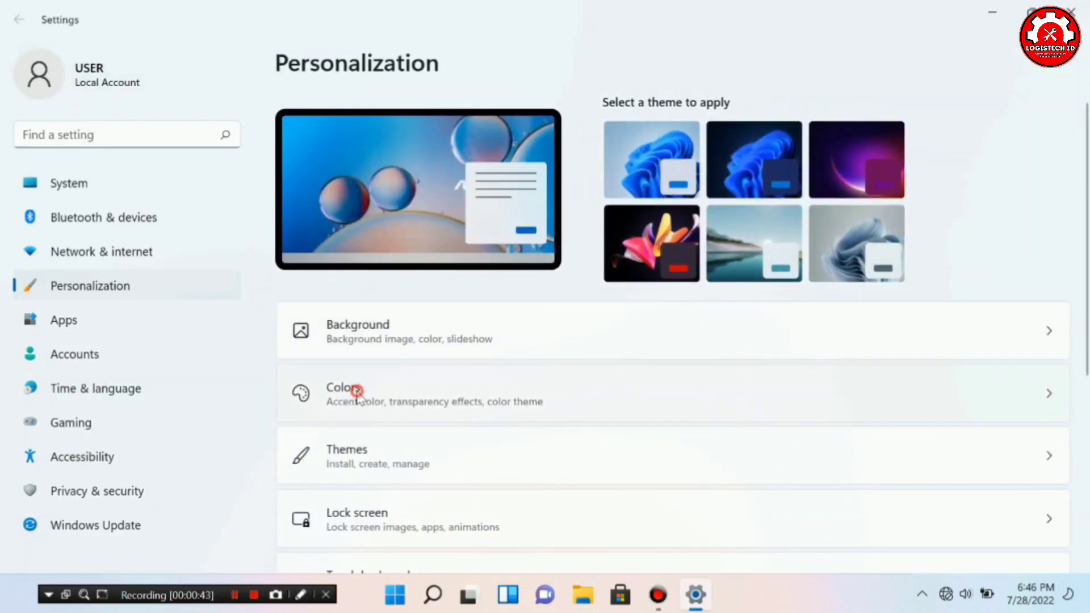
{"action": "left_click", "coordinate": [356, 392]}
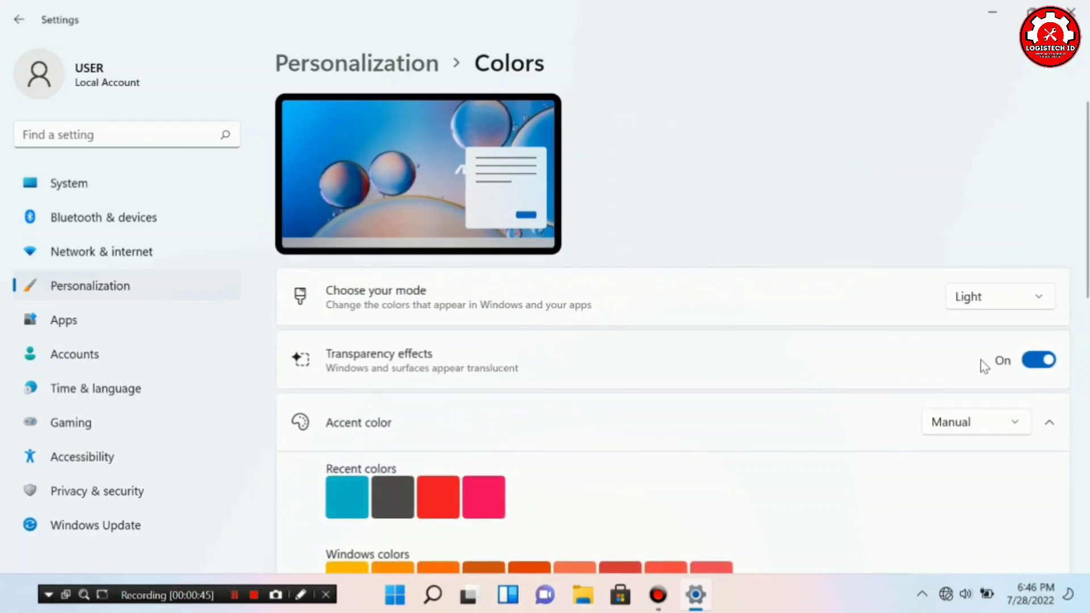
{"action": "left_click", "coordinate": [1045, 361]}
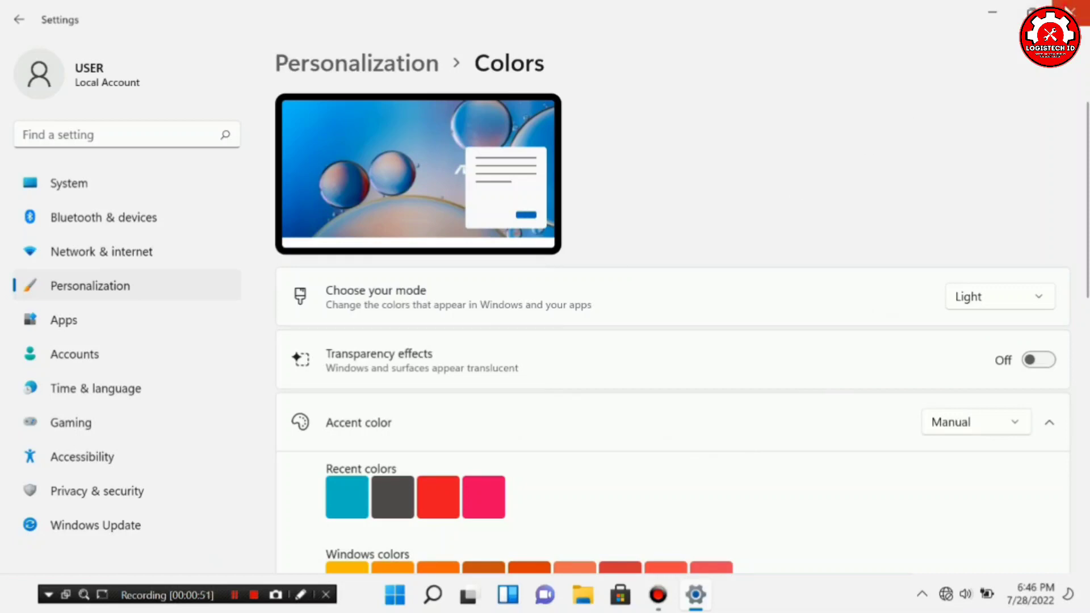
{"action": "left_click", "coordinate": [1070, 10]}
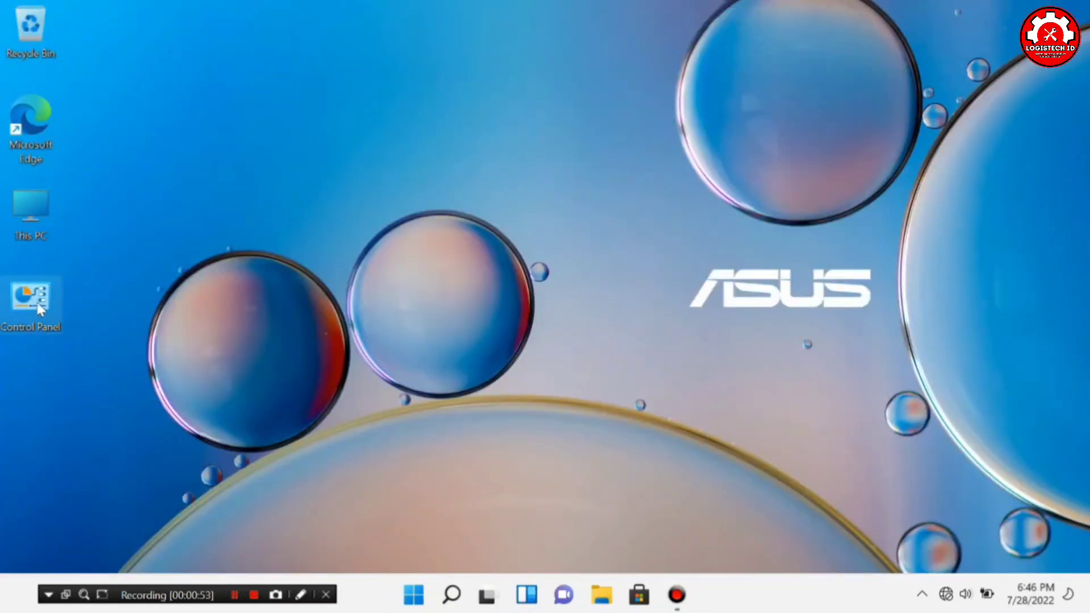
Step: Display the desktop icons as small icons and turn on automatic icon arrangement
{"action": "right_click", "coordinate": [202, 111]}
{"action": "mouse_move", "coordinate": [426, 137]}
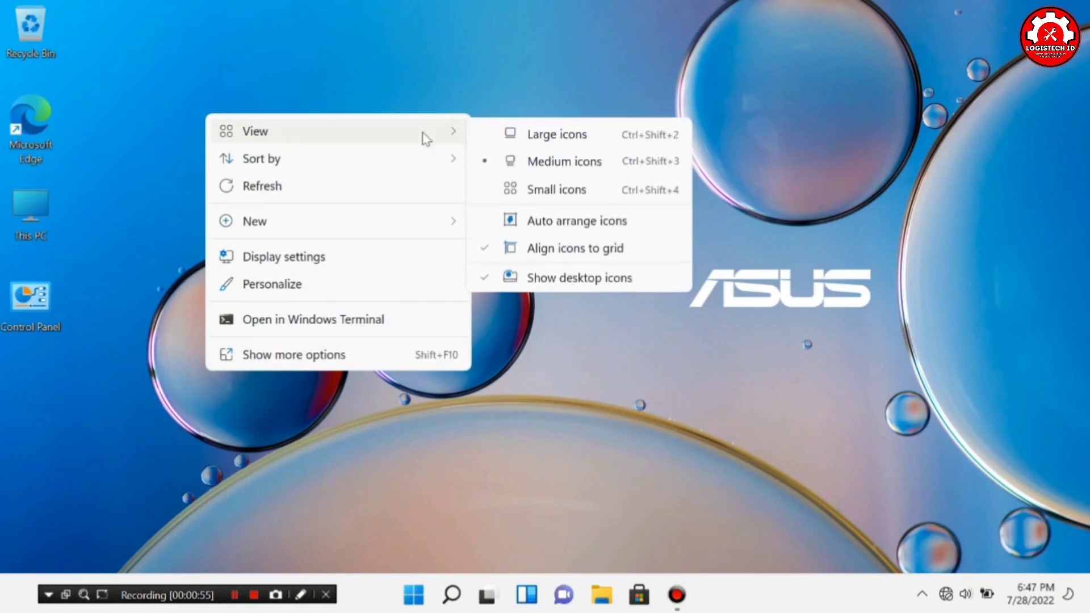
{"action": "left_click", "coordinate": [555, 196]}
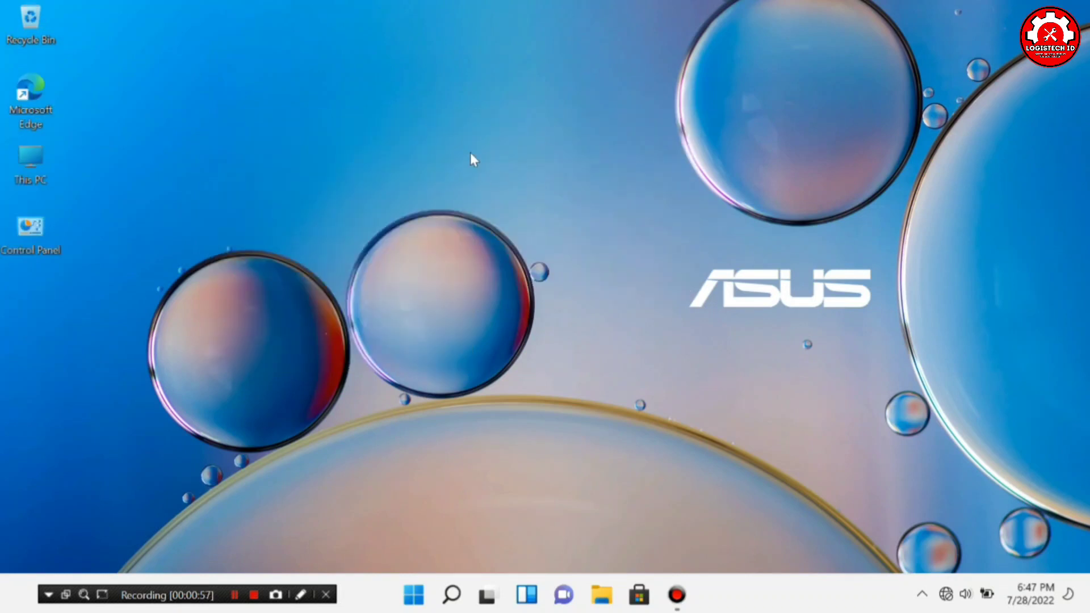
{"action": "right_click", "coordinate": [467, 148]}
{"action": "mouse_move", "coordinate": [550, 176]}
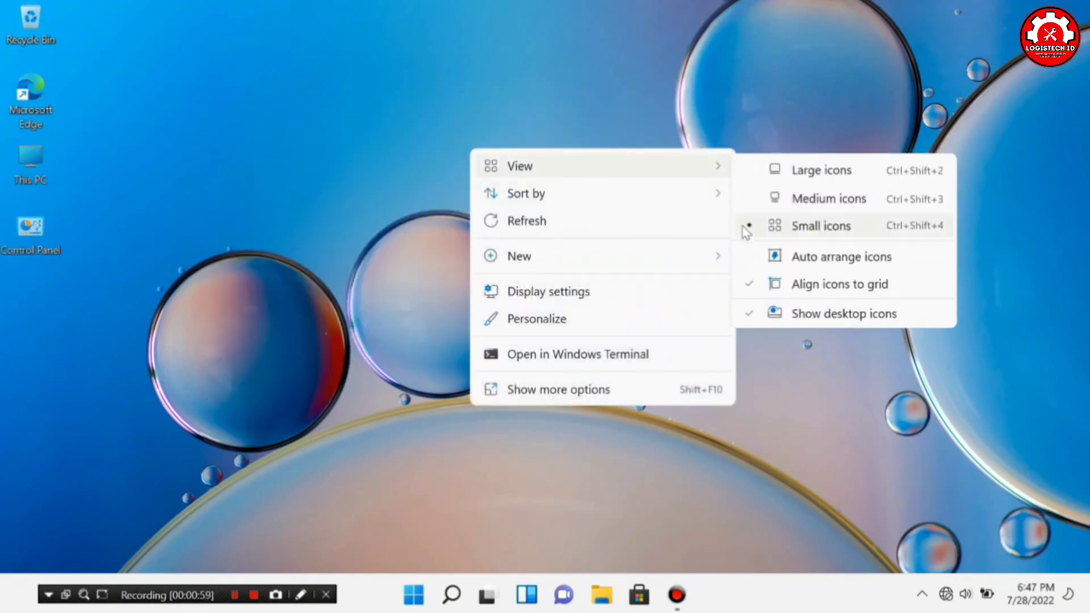
{"action": "left_click", "coordinate": [799, 263]}
Step: Sort the desktop icons by item type
{"action": "right_click", "coordinate": [485, 181]}
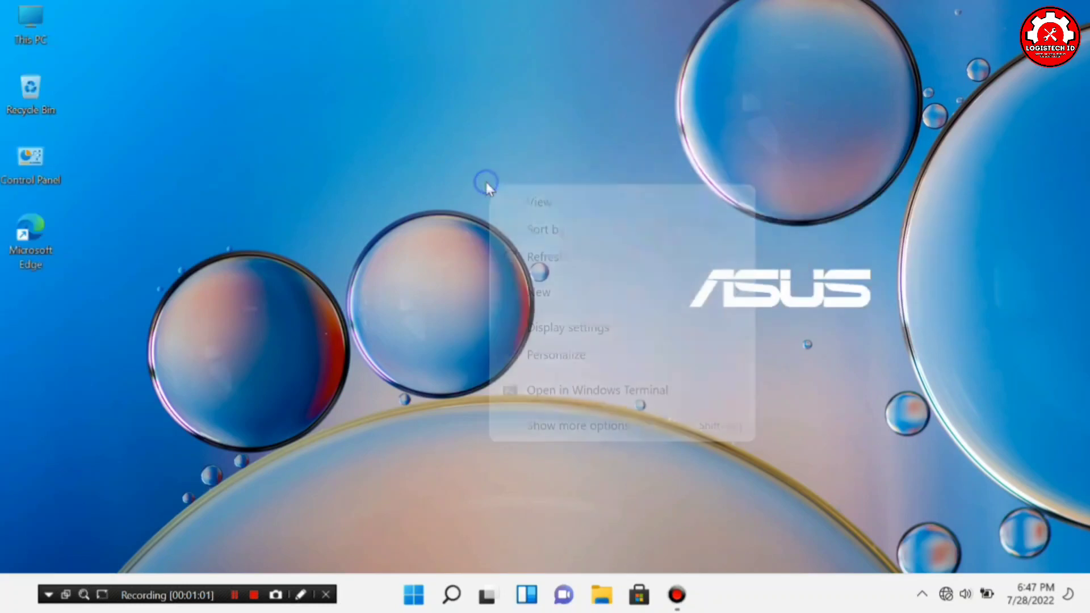
{"action": "mouse_move", "coordinate": [600, 243]}
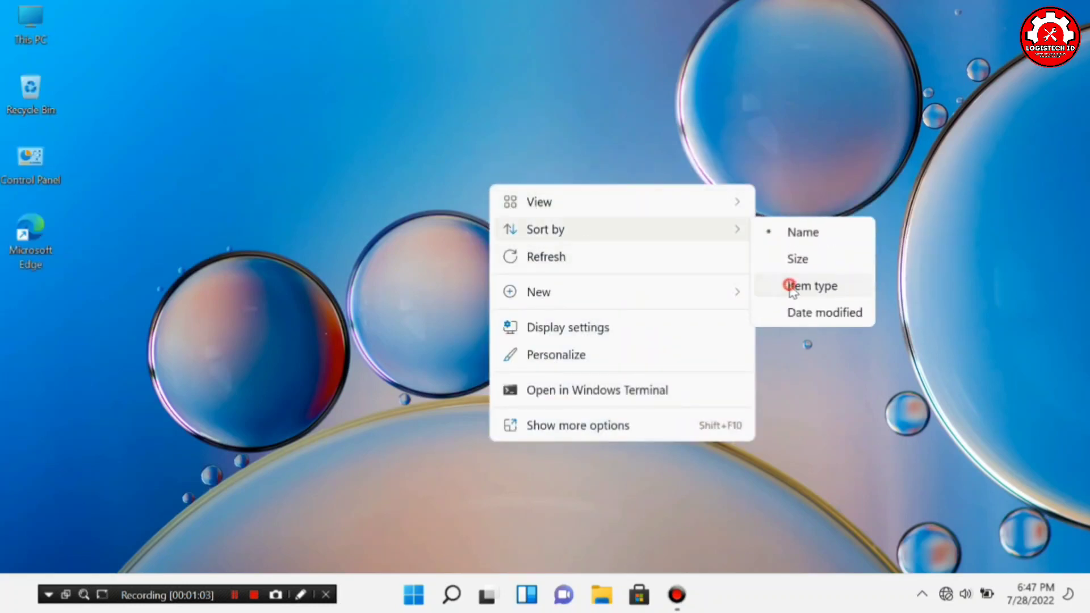
{"action": "left_click", "coordinate": [789, 284]}
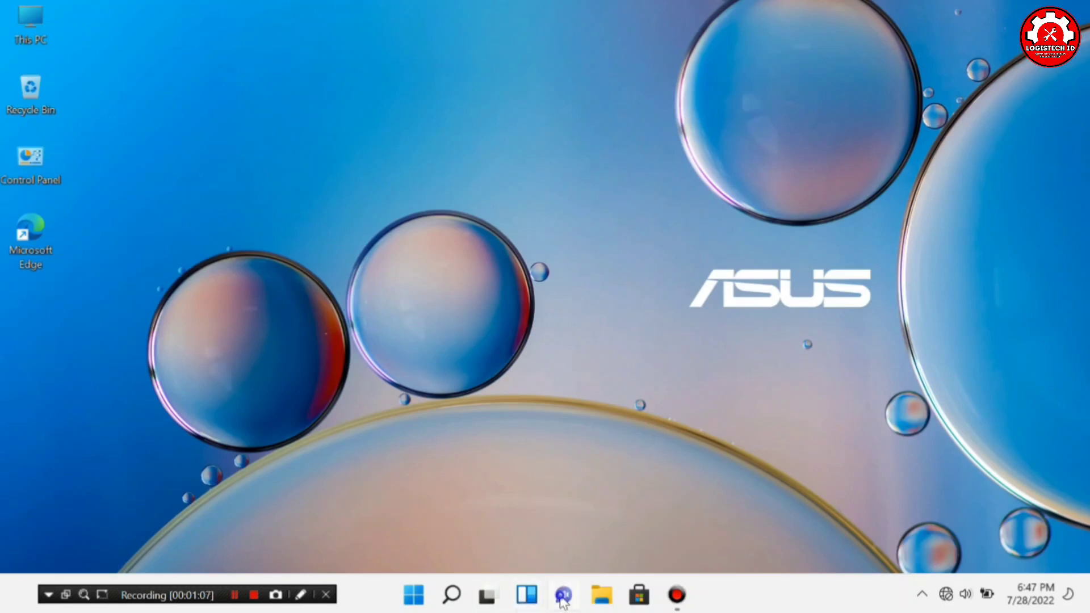
Step: Turn off the Task view, Widgets and Chat items in the taskbar settings
{"action": "right_click", "coordinate": [770, 601]}
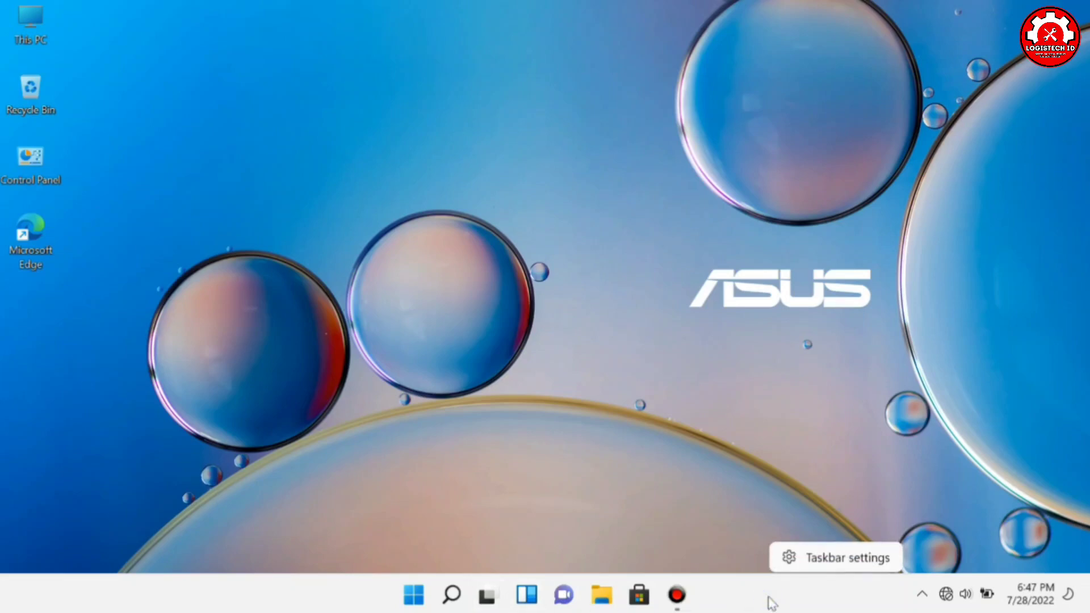
{"action": "left_click", "coordinate": [834, 558]}
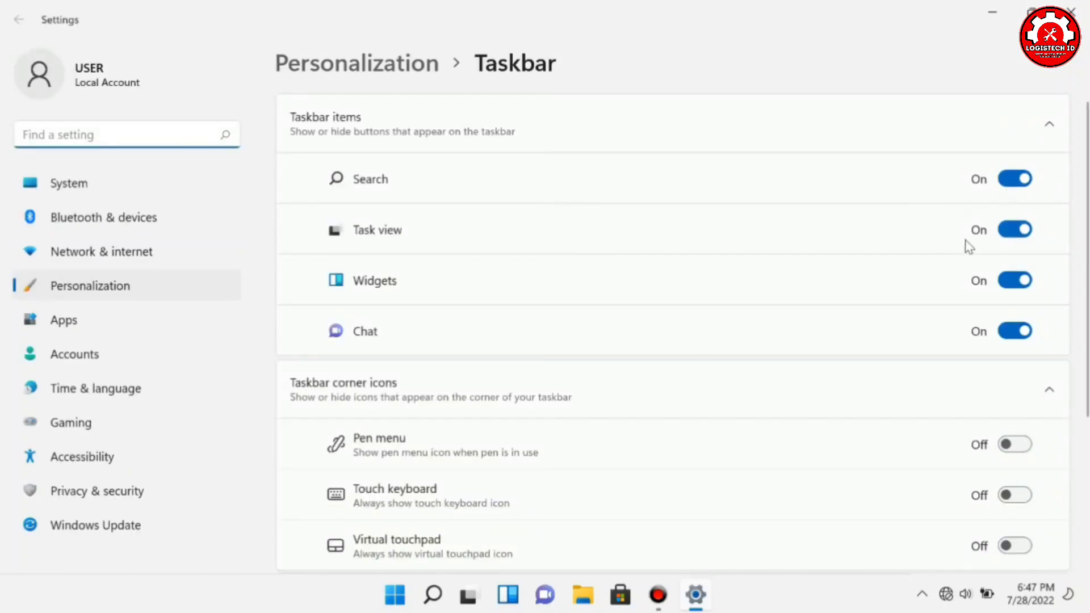
{"action": "left_click", "coordinate": [1014, 234]}
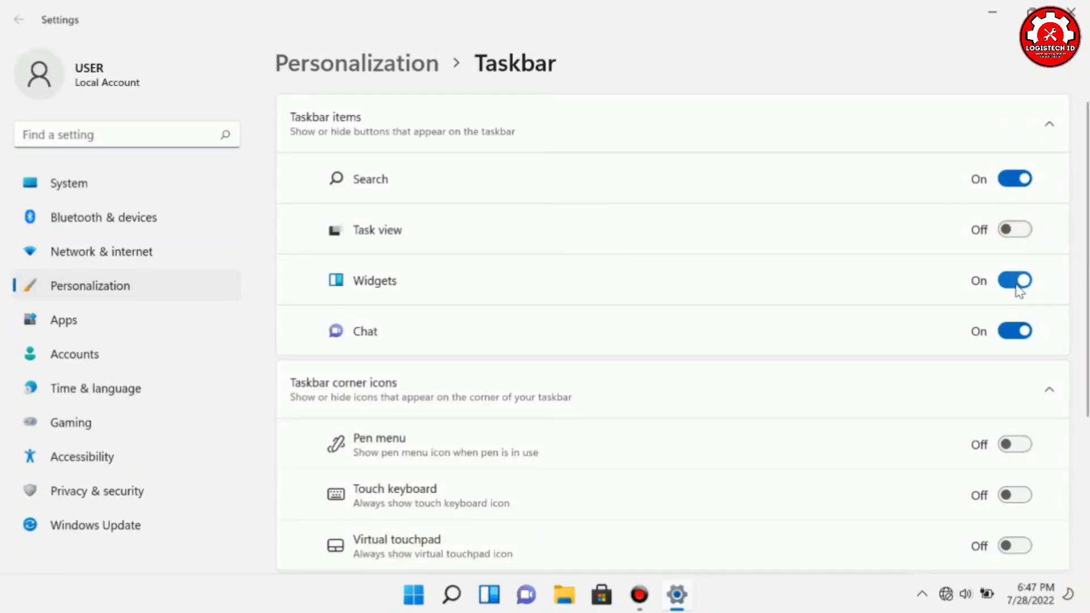
{"action": "left_click", "coordinate": [1016, 282]}
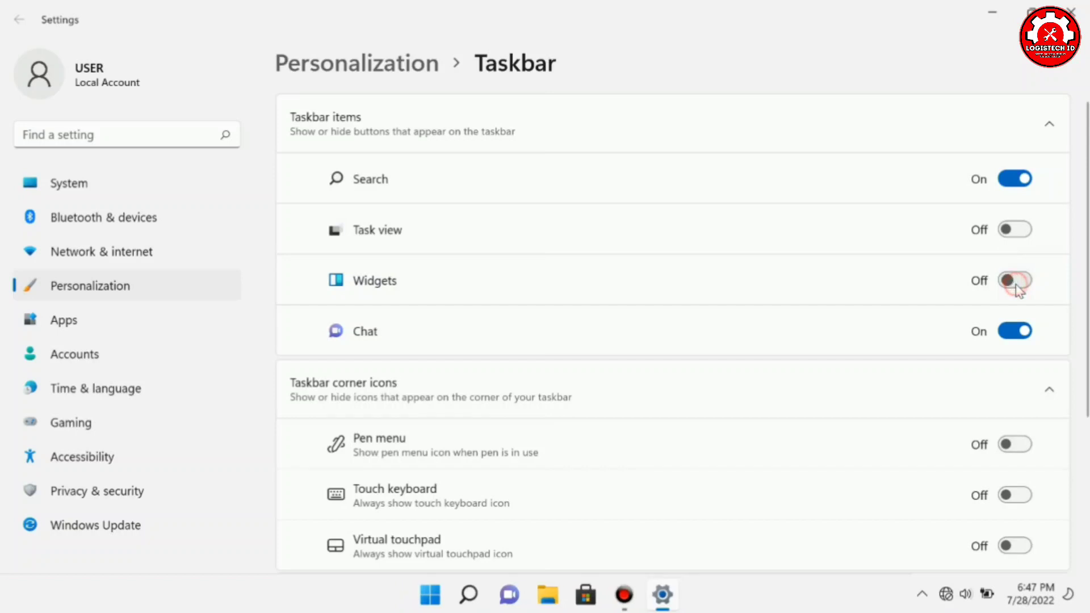
{"action": "left_click", "coordinate": [1017, 333]}
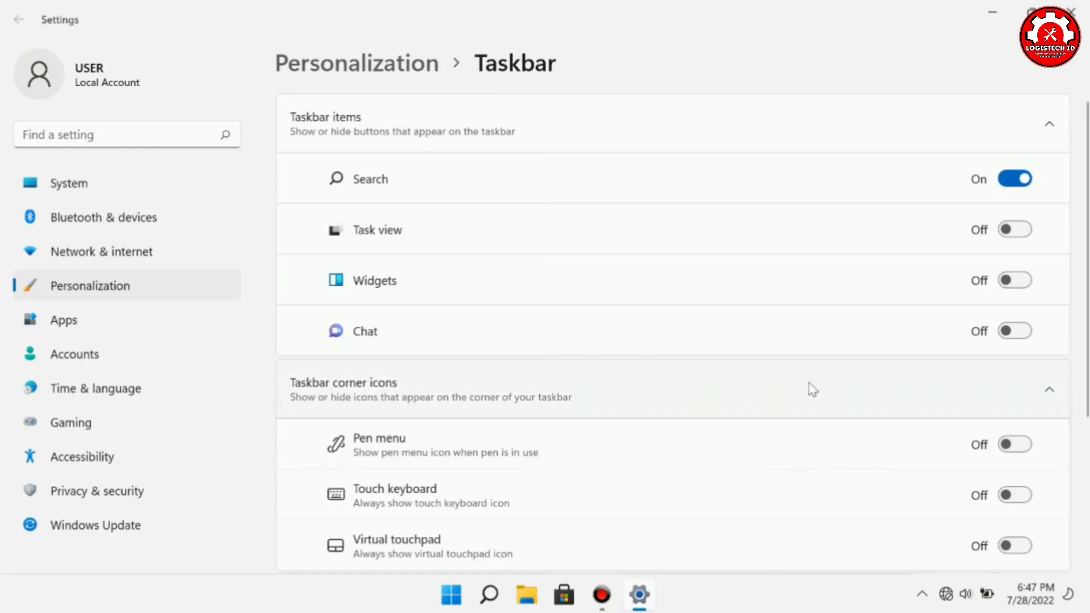
Step: Try the Left taskbar alignment and return it to Center, and switch automatic taskbar hiding on and off again
{"action": "left_click", "coordinate": [414, 392]}
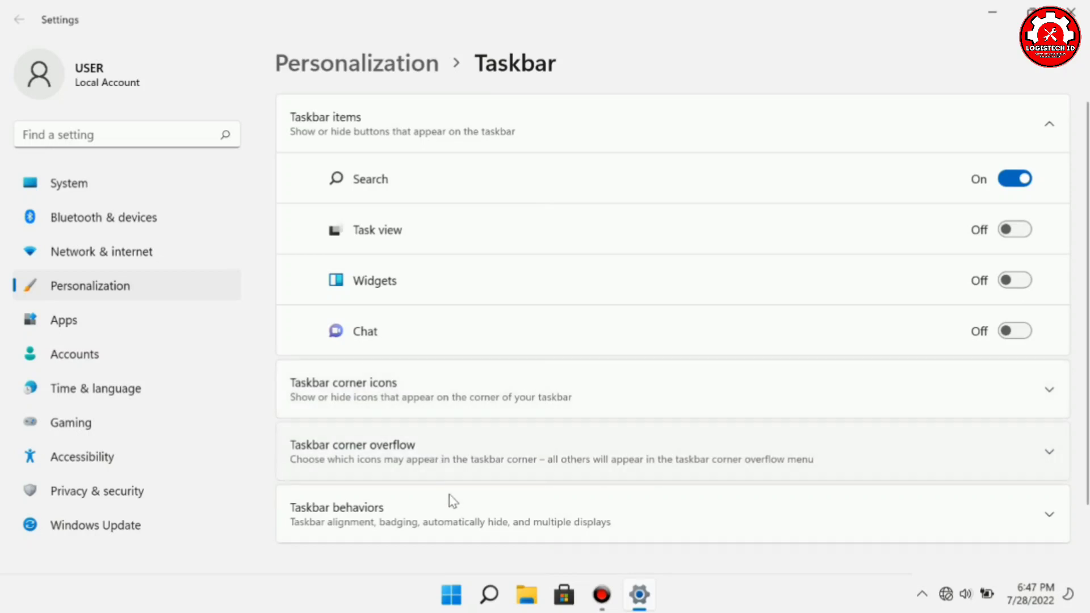
{"action": "left_click", "coordinate": [446, 514]}
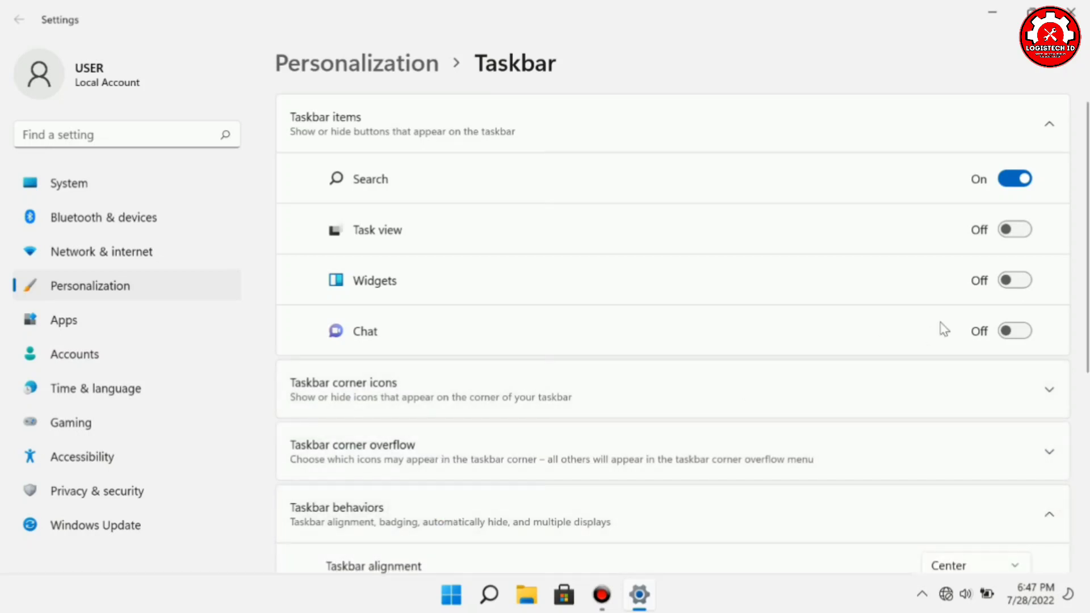
{"action": "scroll", "coordinate": [1086, 301], "scroll_direction": "down", "scroll_amount": 4}
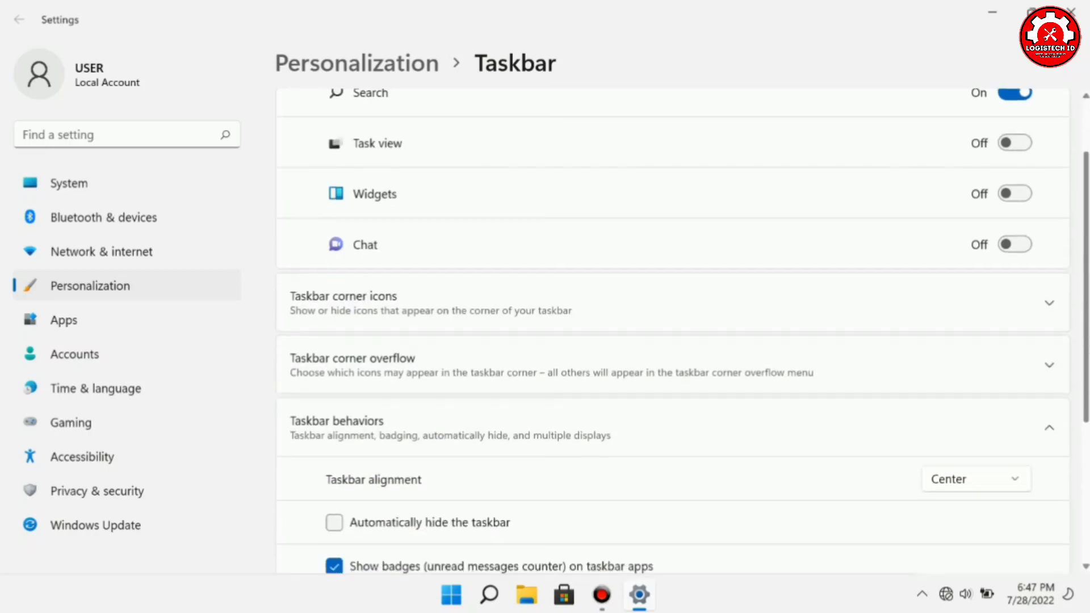
{"action": "scroll", "coordinate": [1085, 341], "scroll_direction": "down", "scroll_amount": 2}
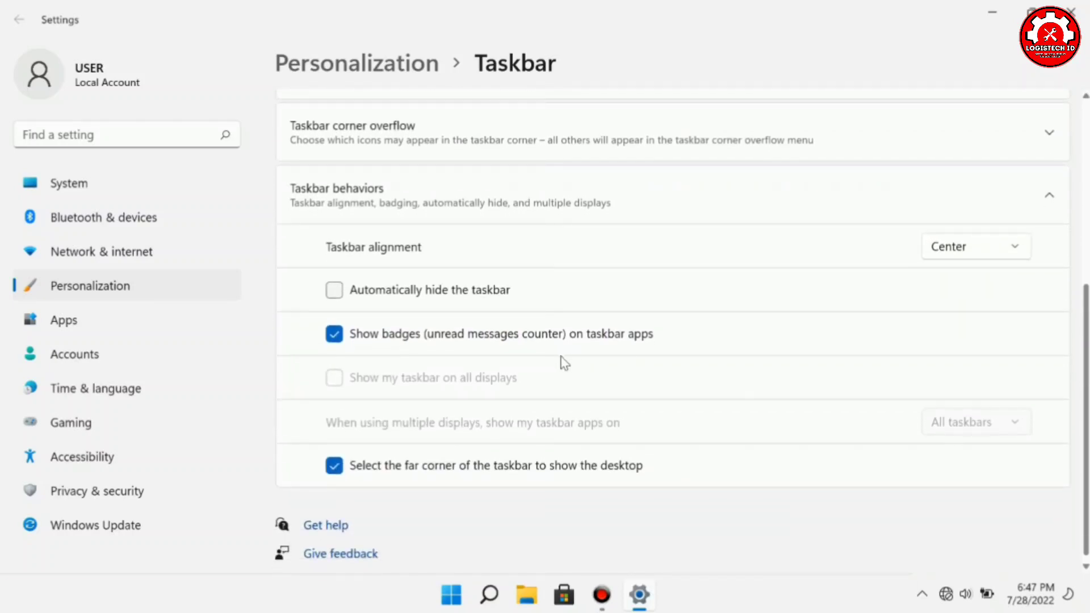
{"action": "left_click", "coordinate": [953, 251]}
{"action": "left_click", "coordinate": [945, 215]}
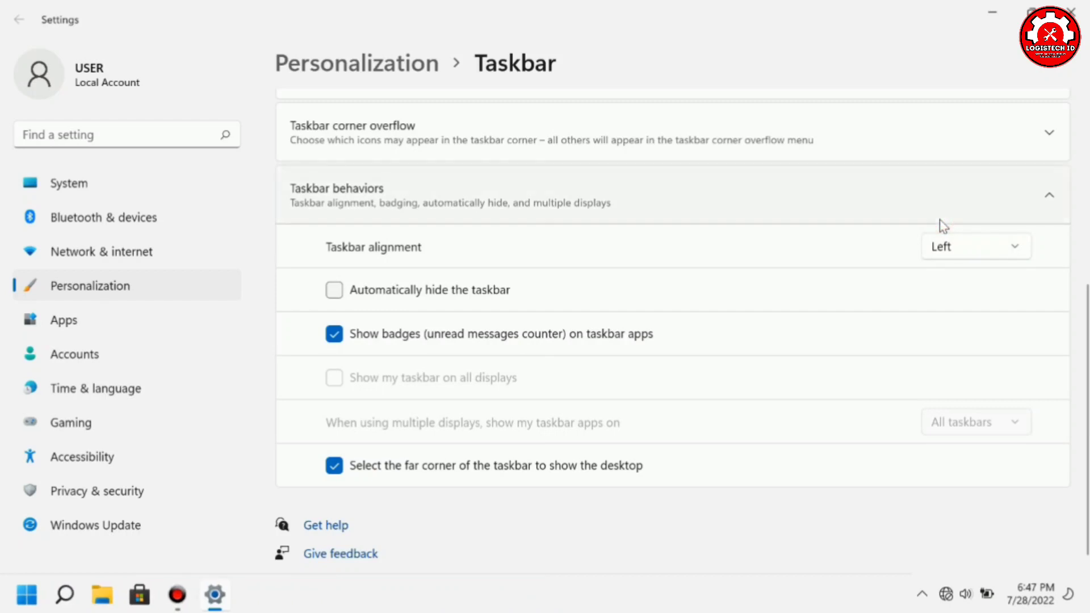
{"action": "left_click", "coordinate": [965, 247]}
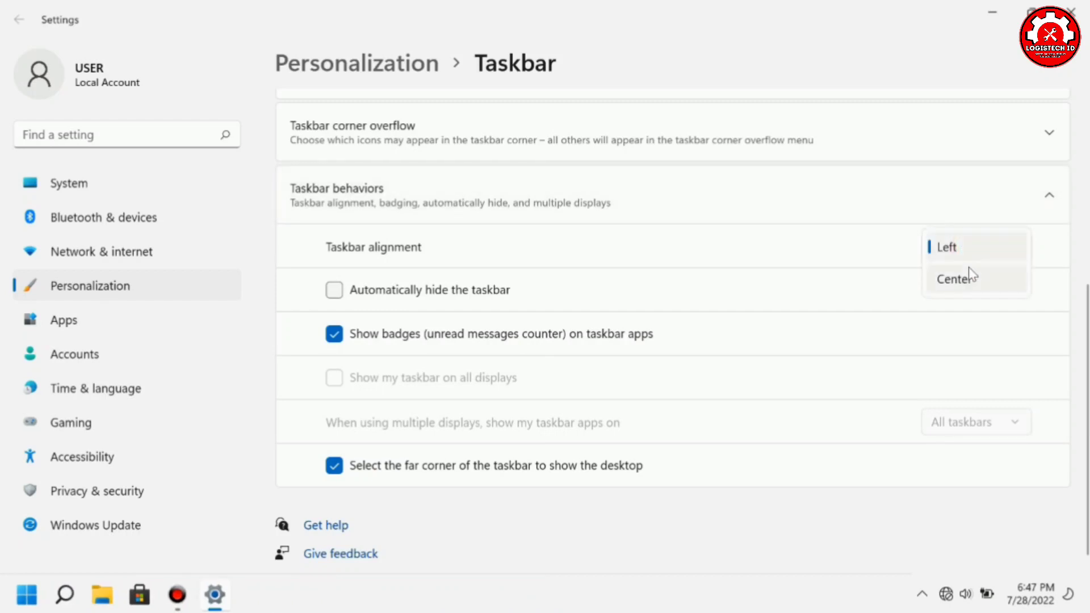
{"action": "left_click", "coordinate": [968, 272]}
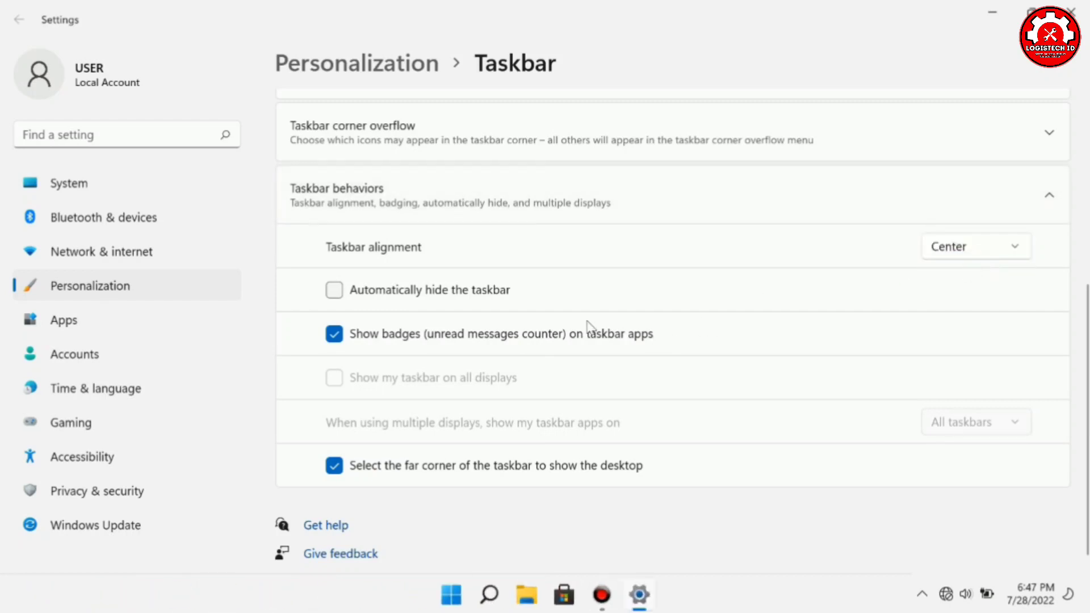
{"action": "left_click", "coordinate": [481, 296]}
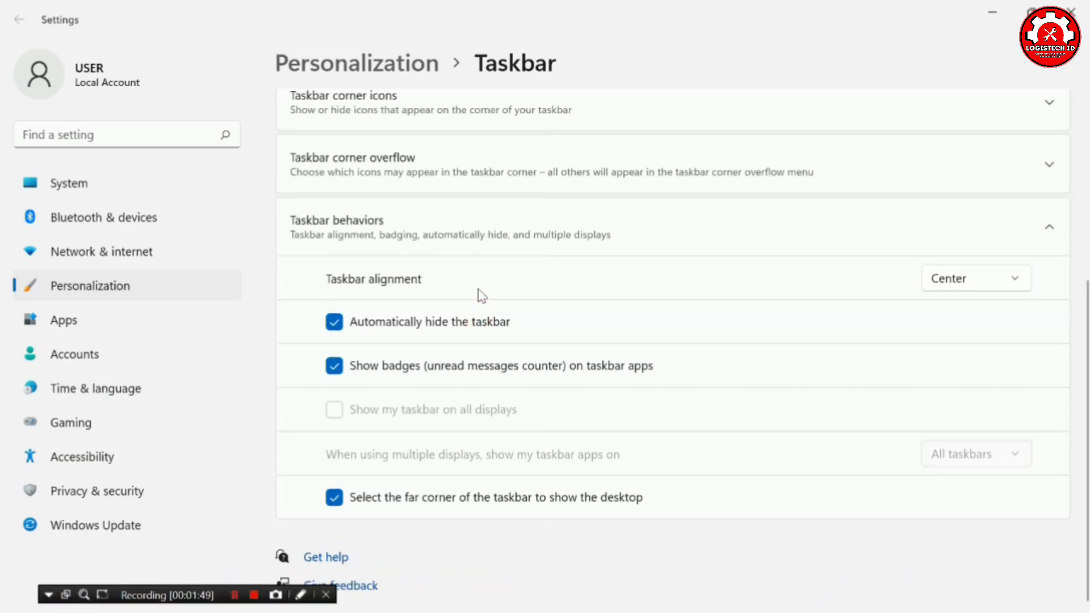
{"action": "left_click", "coordinate": [461, 328]}
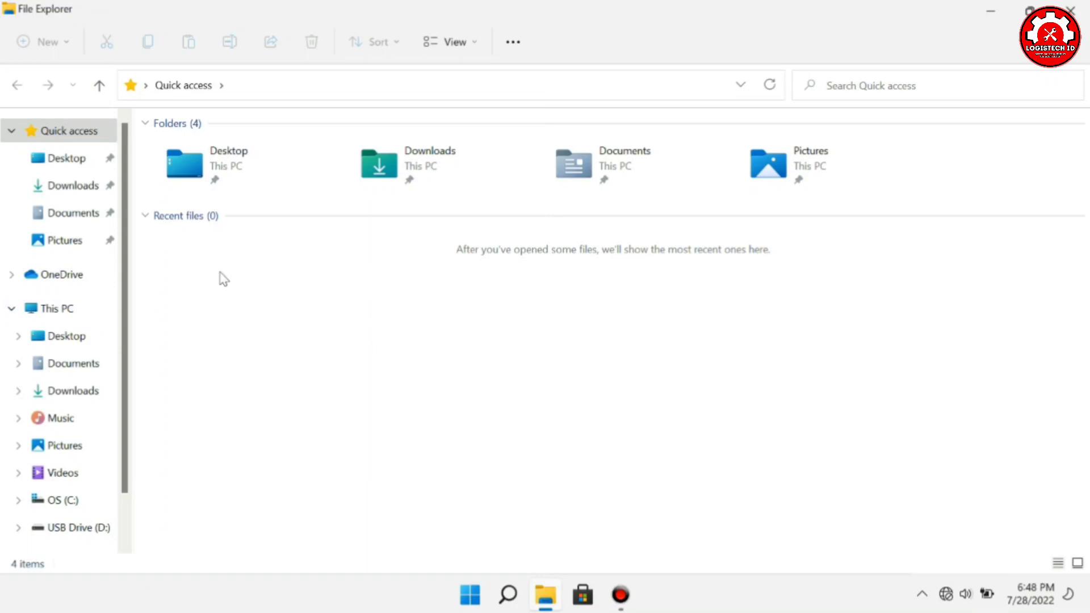
Step: Turn off showing recently used files and frequently used folders in Quick access in Folder Options, and view This PC
{"action": "left_click", "coordinate": [517, 48]}
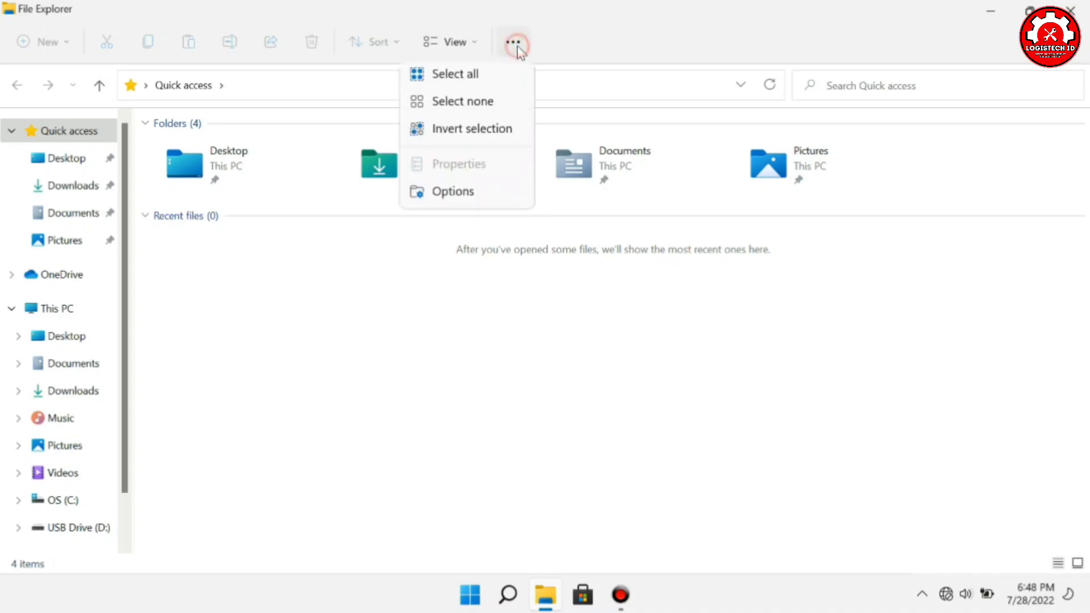
{"action": "left_click", "coordinate": [470, 200]}
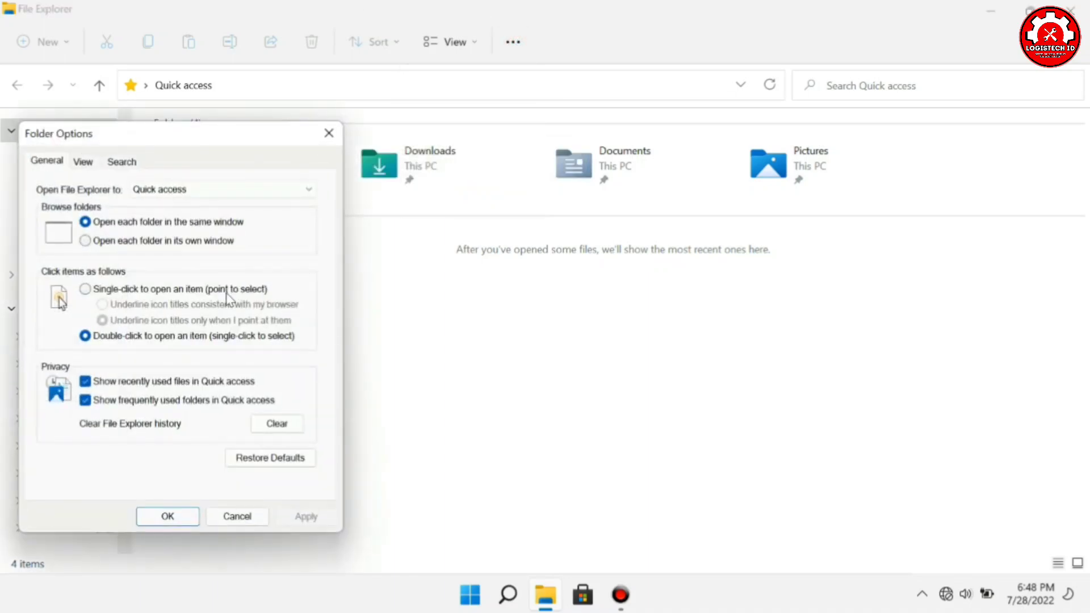
{"action": "left_click", "coordinate": [86, 382]}
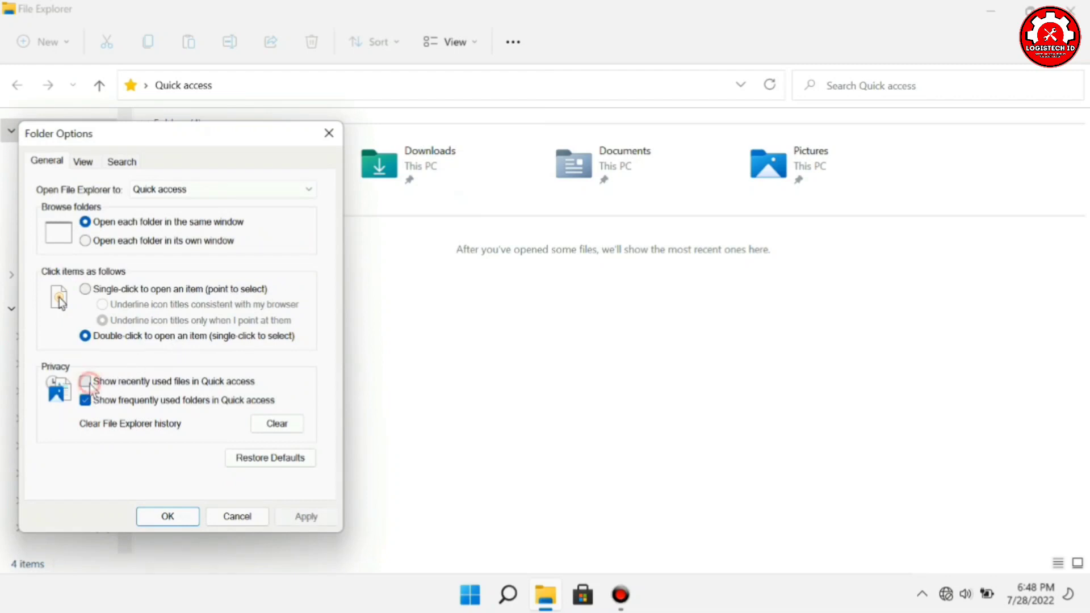
{"action": "left_click", "coordinate": [86, 401]}
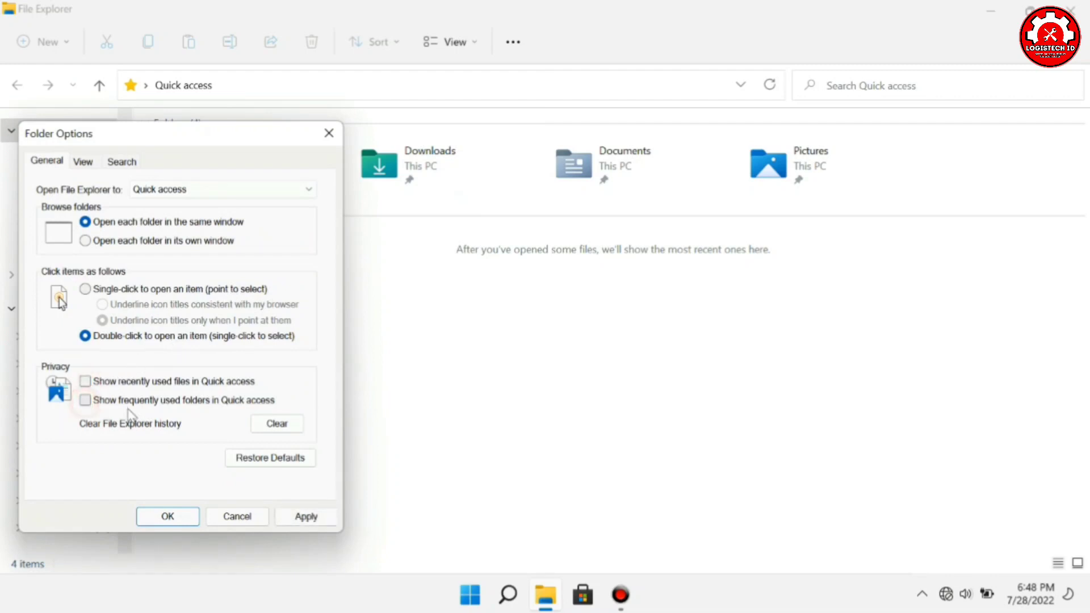
{"action": "left_click", "coordinate": [174, 518]}
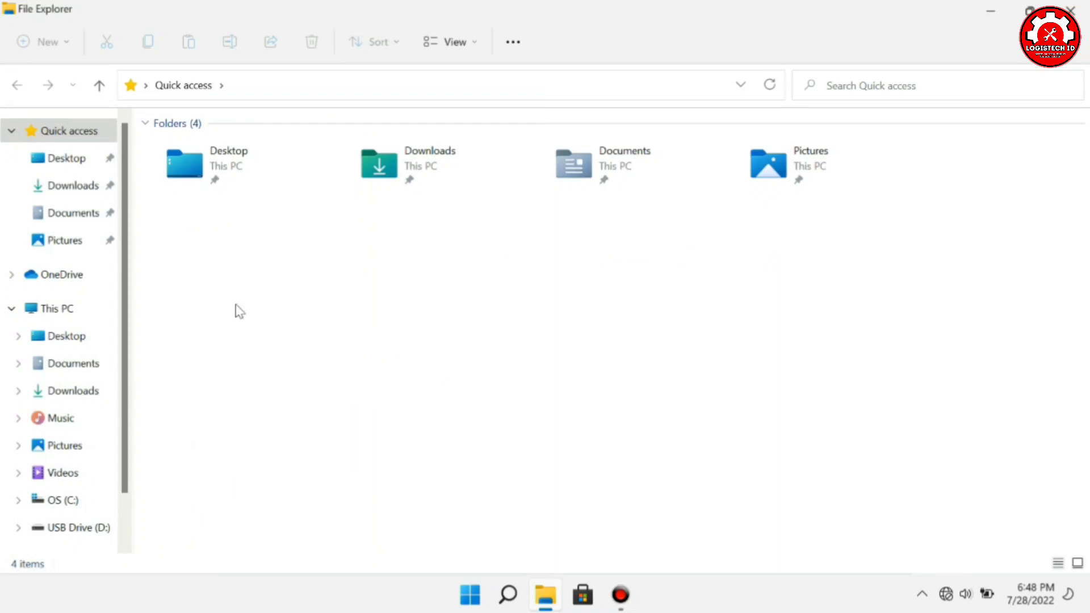
{"action": "left_click", "coordinate": [85, 315]}
Step: Open the system protection configuration for the OS (C:) drive, starting from the properties of This PC
{"action": "right_click", "coordinate": [34, 25]}
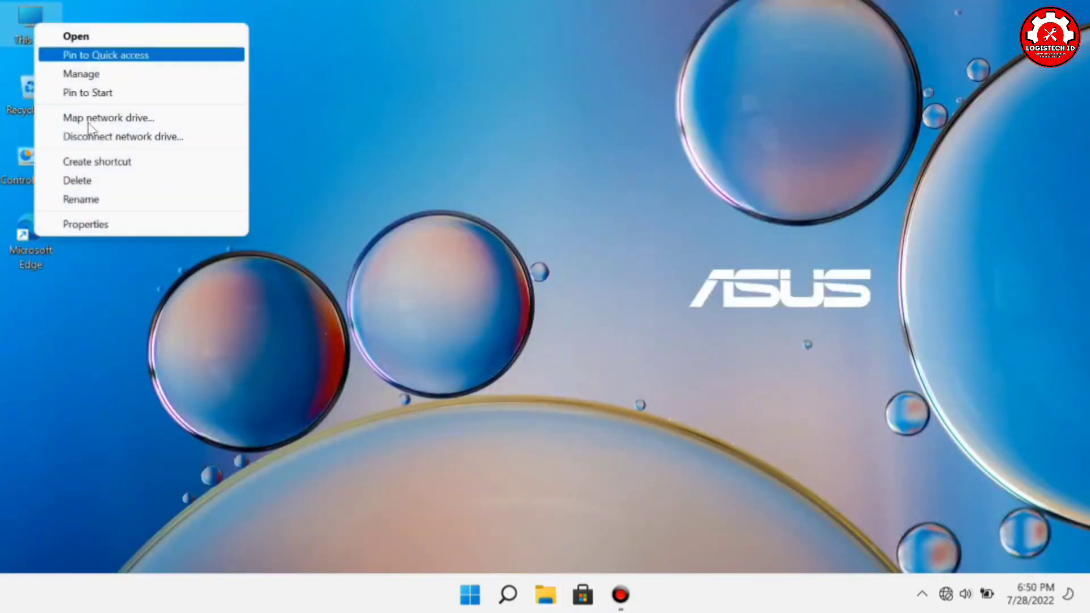
{"action": "left_click", "coordinate": [117, 234]}
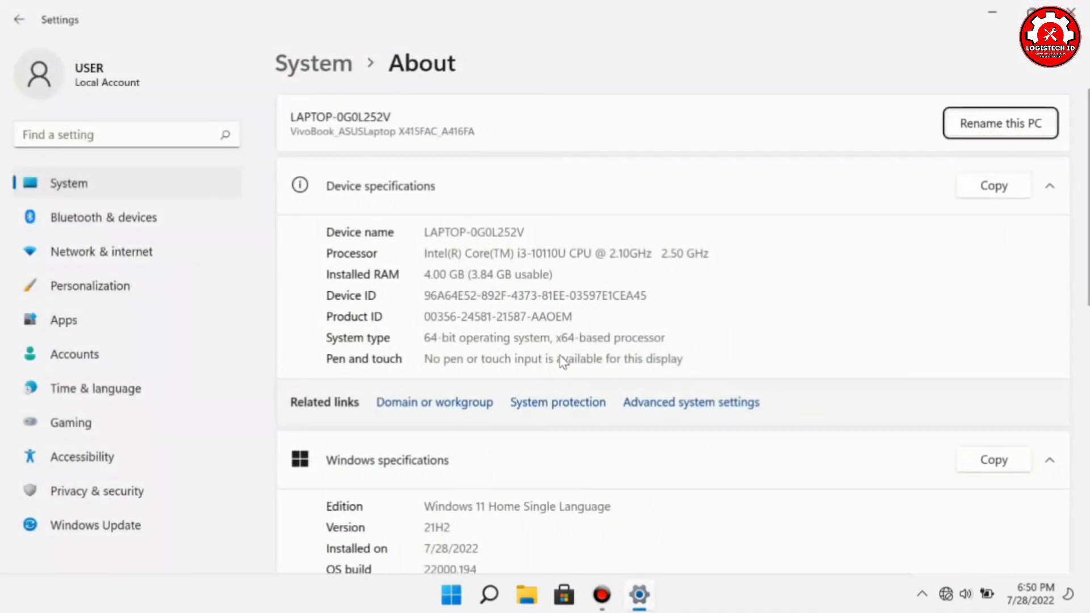
{"action": "left_click", "coordinate": [570, 408]}
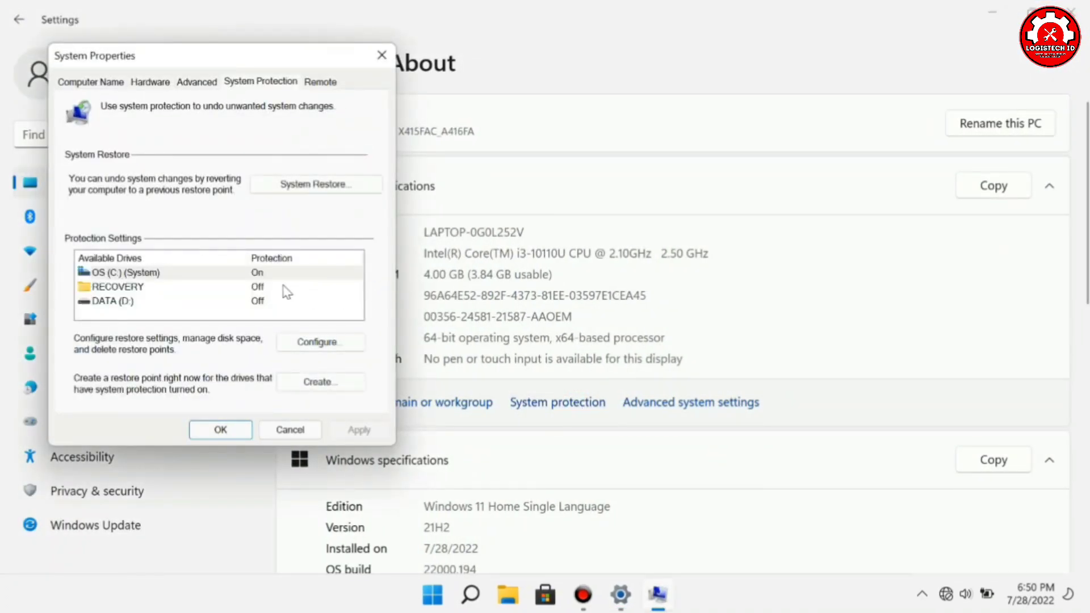
{"action": "left_click", "coordinate": [222, 272]}
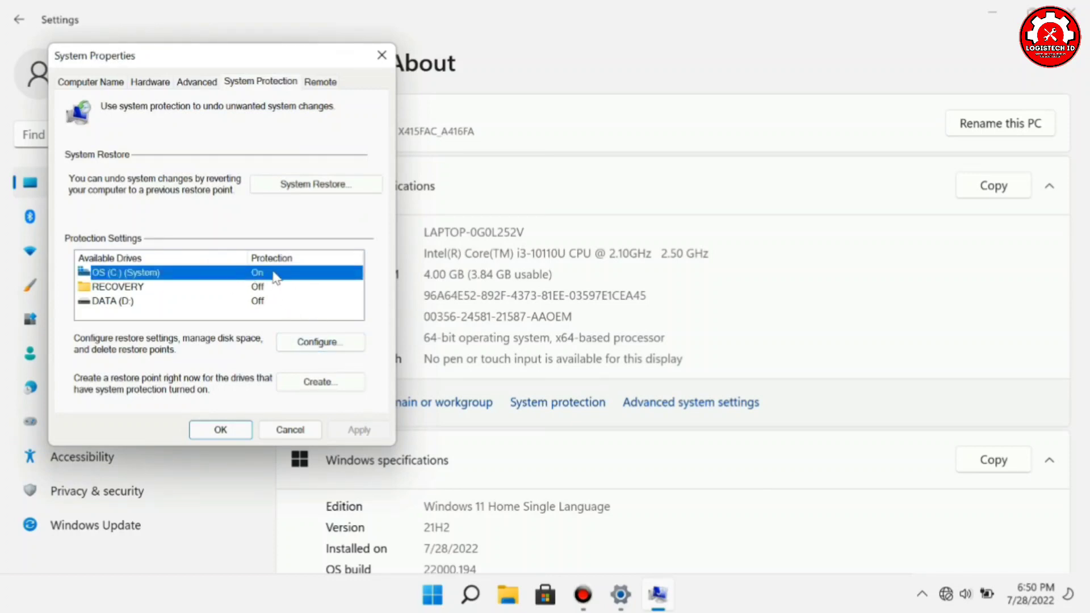
{"action": "left_click", "coordinate": [318, 343]}
Step: Try disabling system protection for the OS (C:) drive, turn it back on and accept the system properties
{"action": "left_click", "coordinate": [188, 170]}
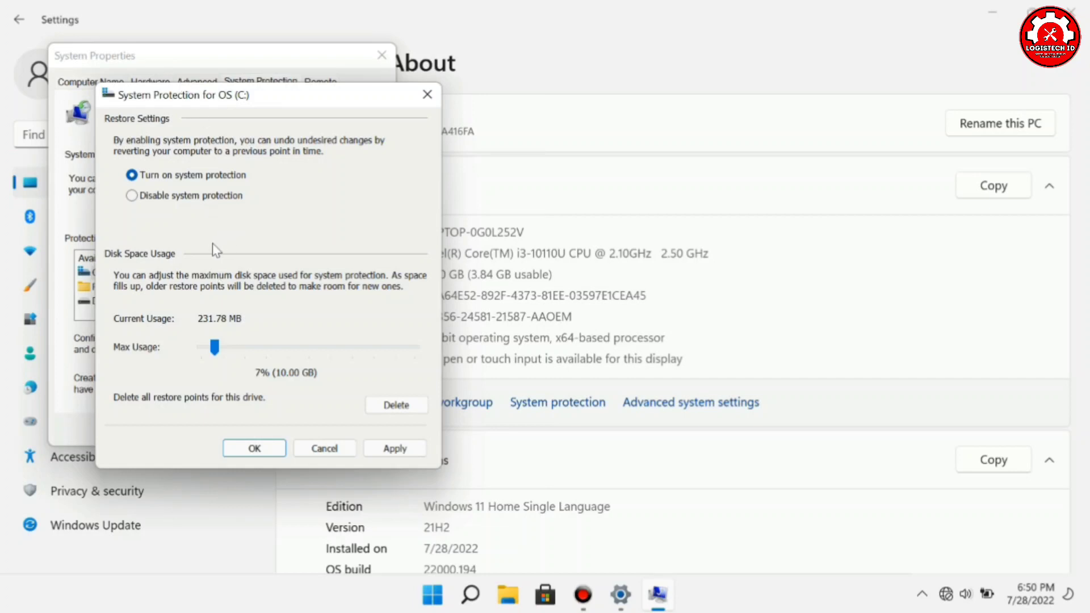
{"action": "left_click", "coordinate": [189, 196]}
{"action": "left_click", "coordinate": [166, 175]}
{"action": "left_click", "coordinate": [267, 449]}
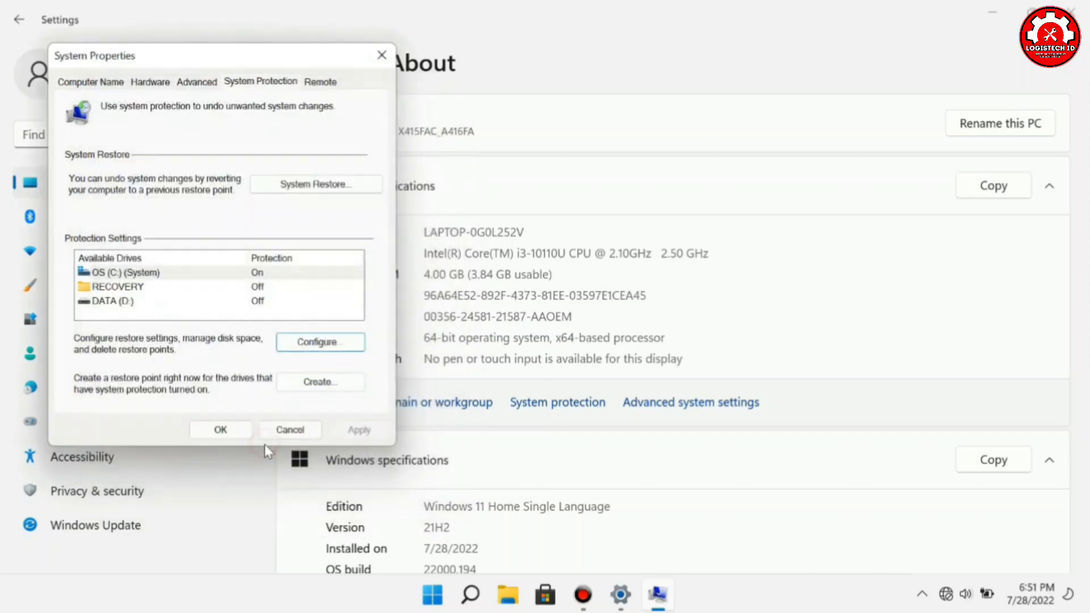
{"action": "left_click", "coordinate": [227, 430]}
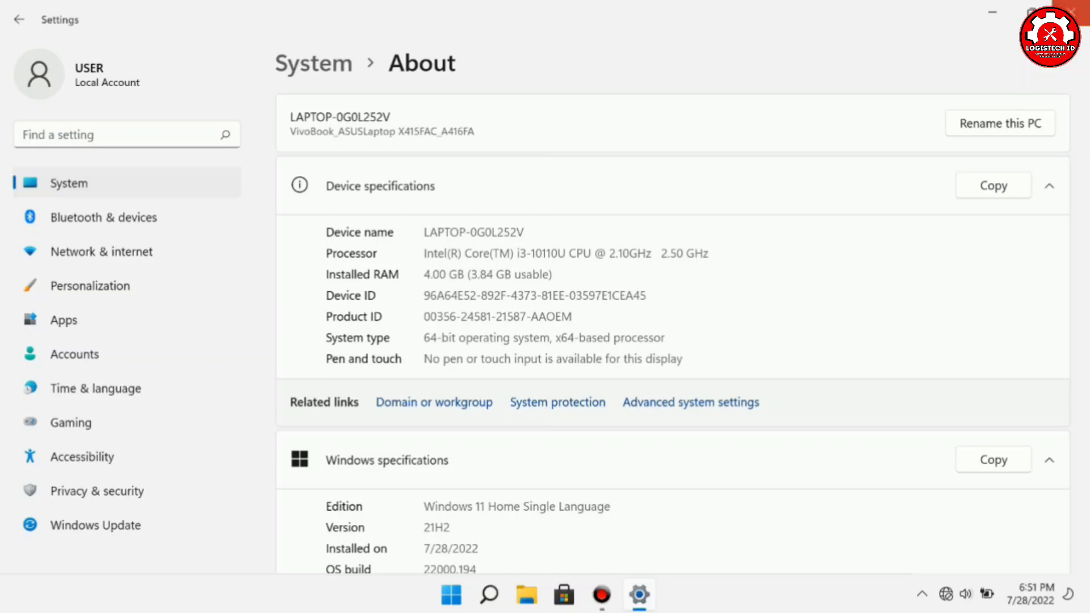
Step: Close the Settings window and refresh the desktop
{"action": "left_click", "coordinate": [1071, 11]}
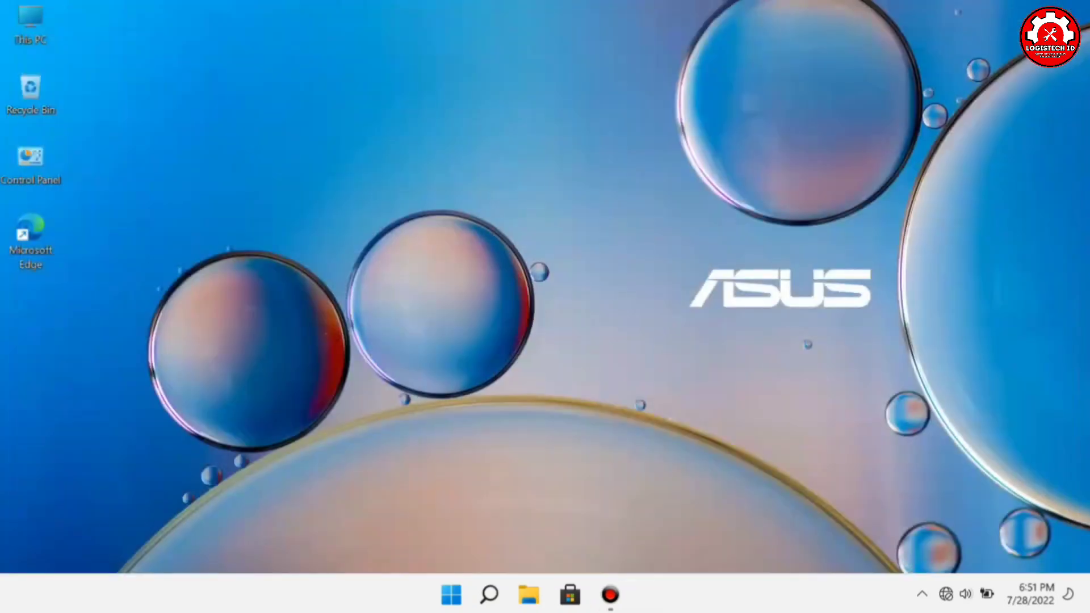
{"action": "right_click", "coordinate": [689, 438]}
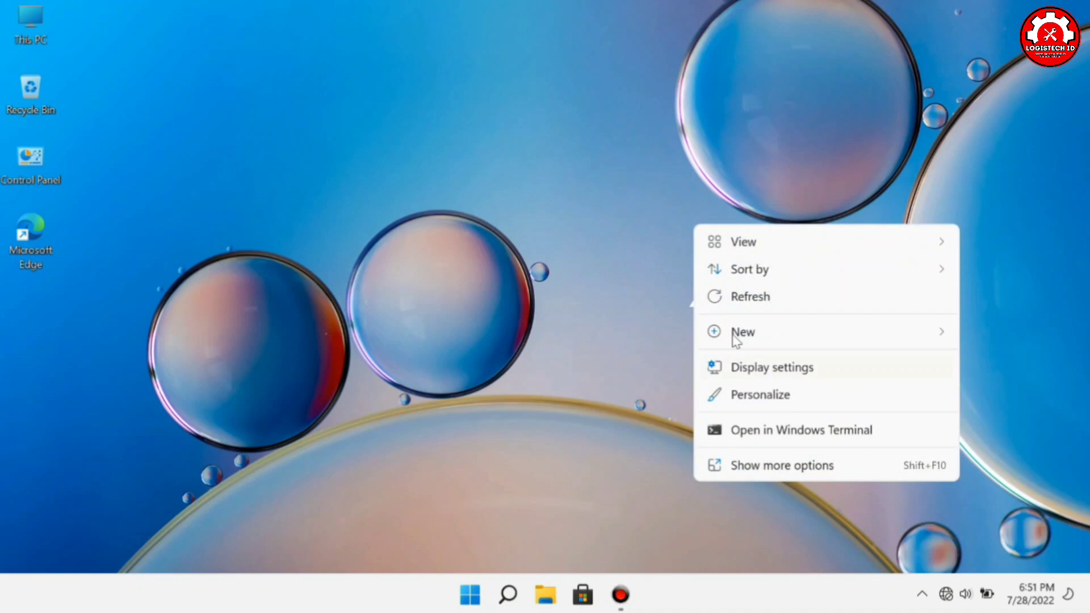
{"action": "left_click", "coordinate": [743, 298]}
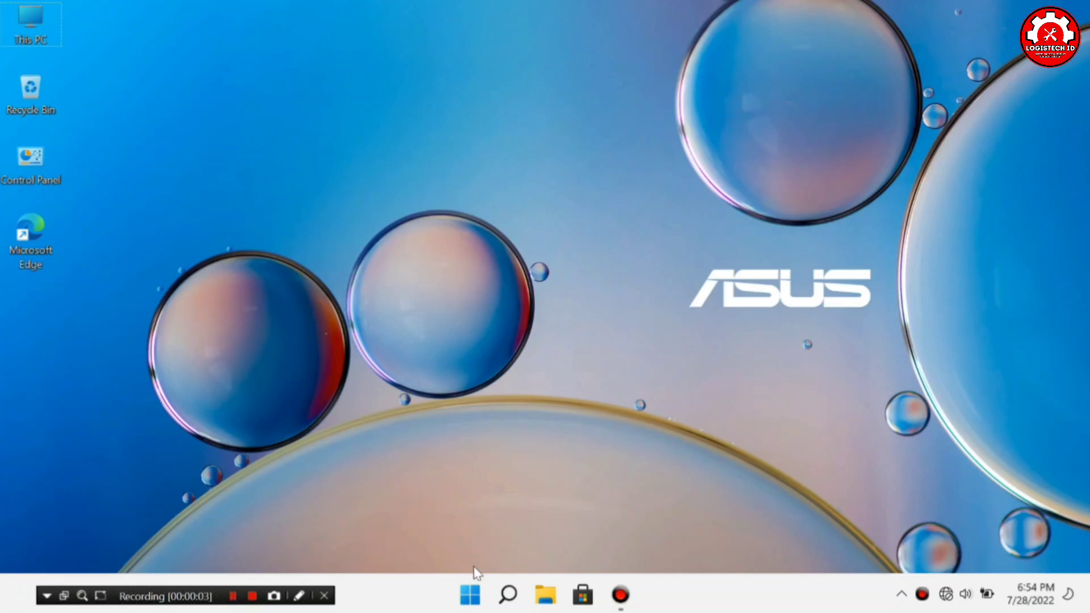
Step: Try to place the pinned Word app from Start on the desktop, and open Word's file location
{"action": "left_click", "coordinate": [470, 594]}
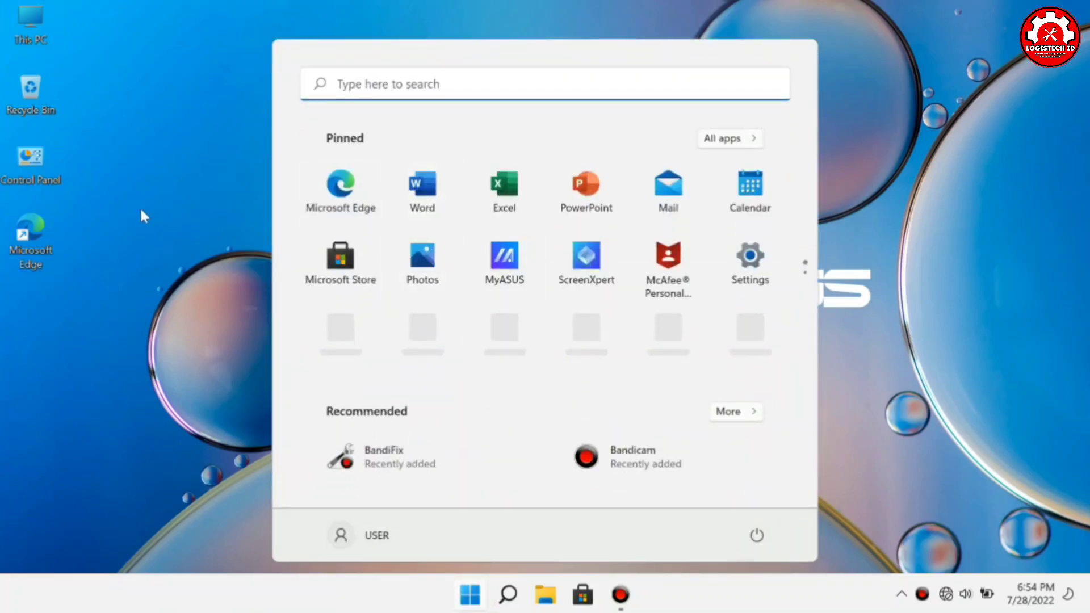
{"action": "left_click_drag", "start_coordinate": [420, 186], "coordinate": [202, 188]}
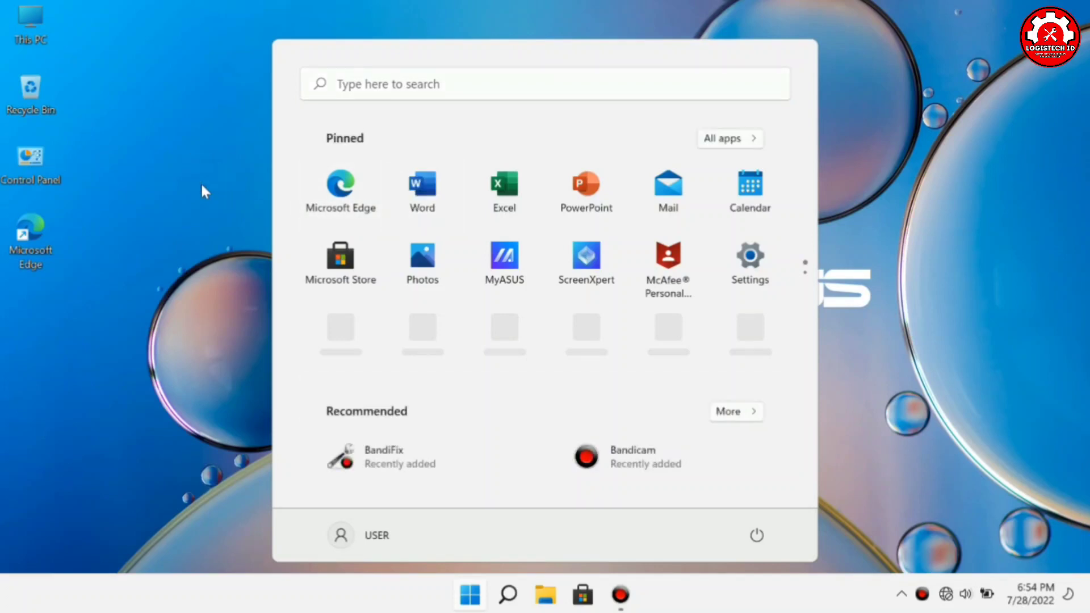
{"action": "right_click", "coordinate": [426, 196]}
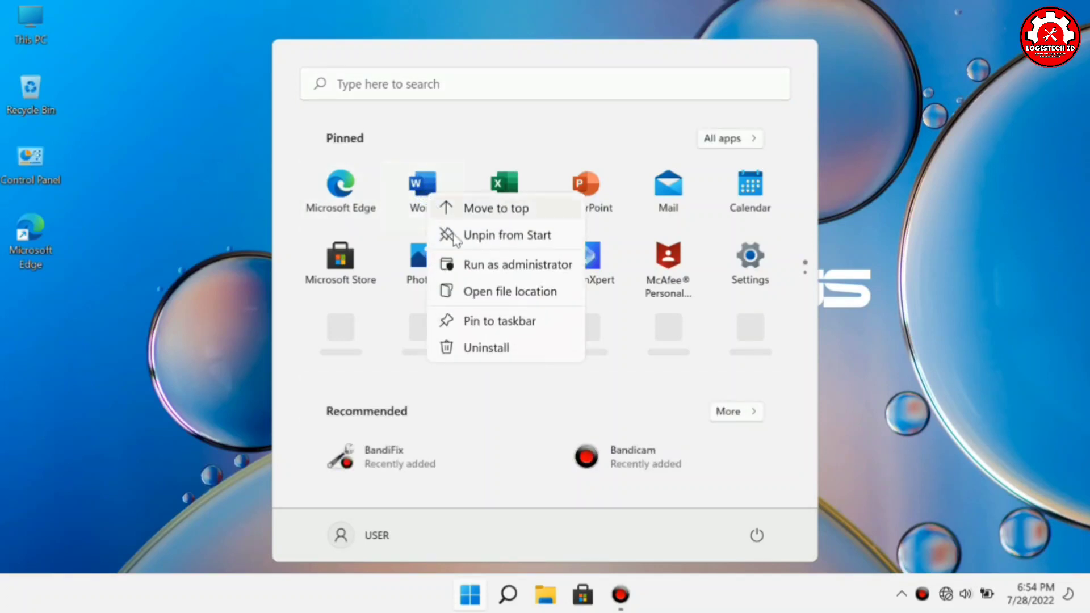
{"action": "left_click", "coordinate": [497, 295]}
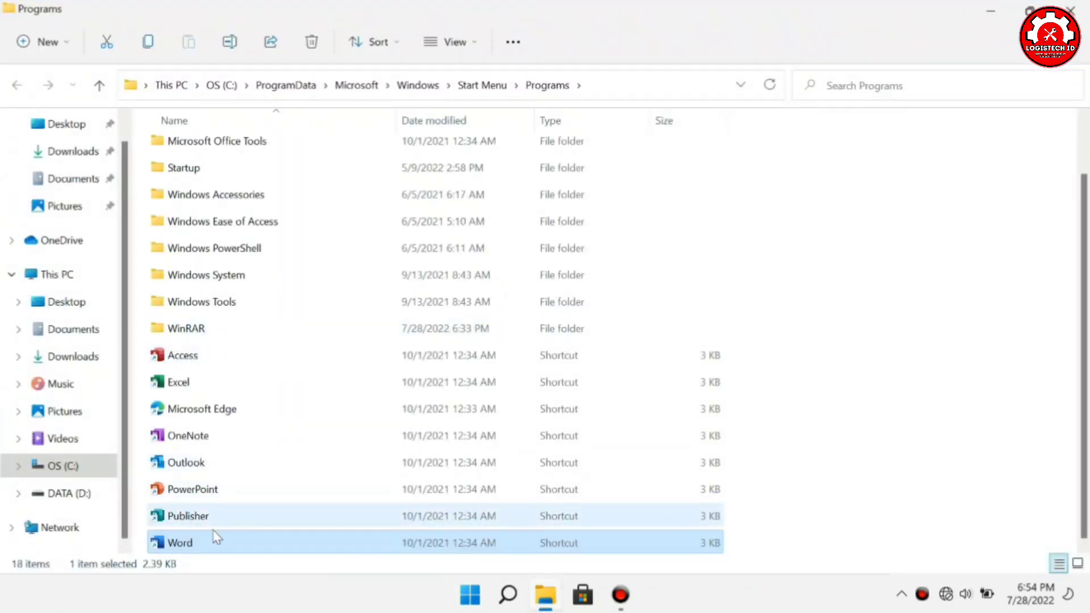
Step: Send the Excel, PowerPoint and Word entries in the Programs folder to the desktop as shortcuts, and show the desktop
{"action": "left_click", "coordinate": [205, 489], "text": "ctrl"}
{"action": "left_click", "coordinate": [188, 380], "text": "ctrl"}
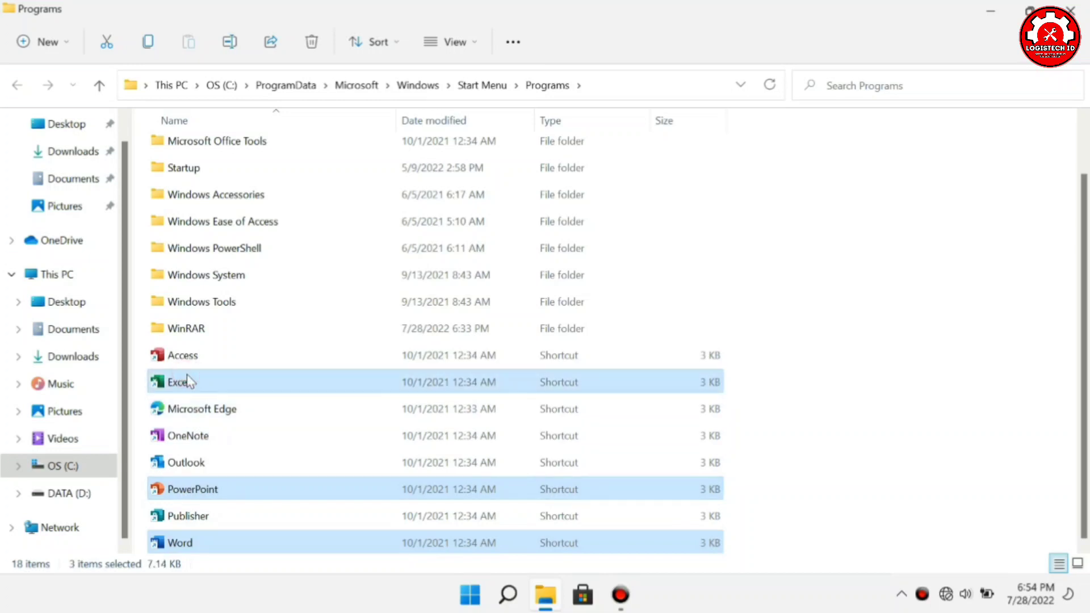
{"action": "right_click", "coordinate": [211, 384]}
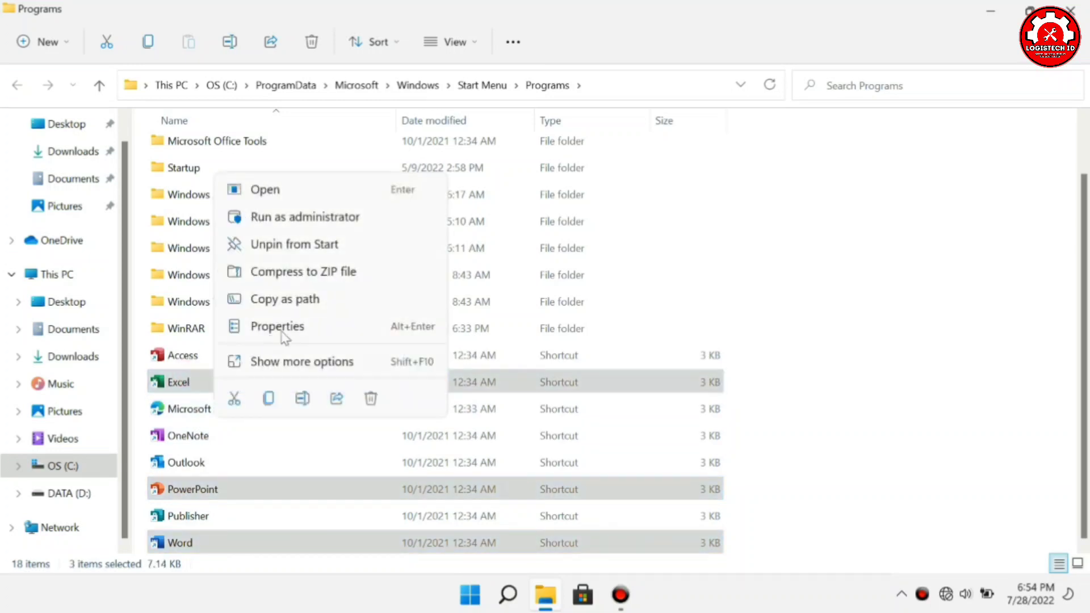
{"action": "left_click", "coordinate": [329, 364]}
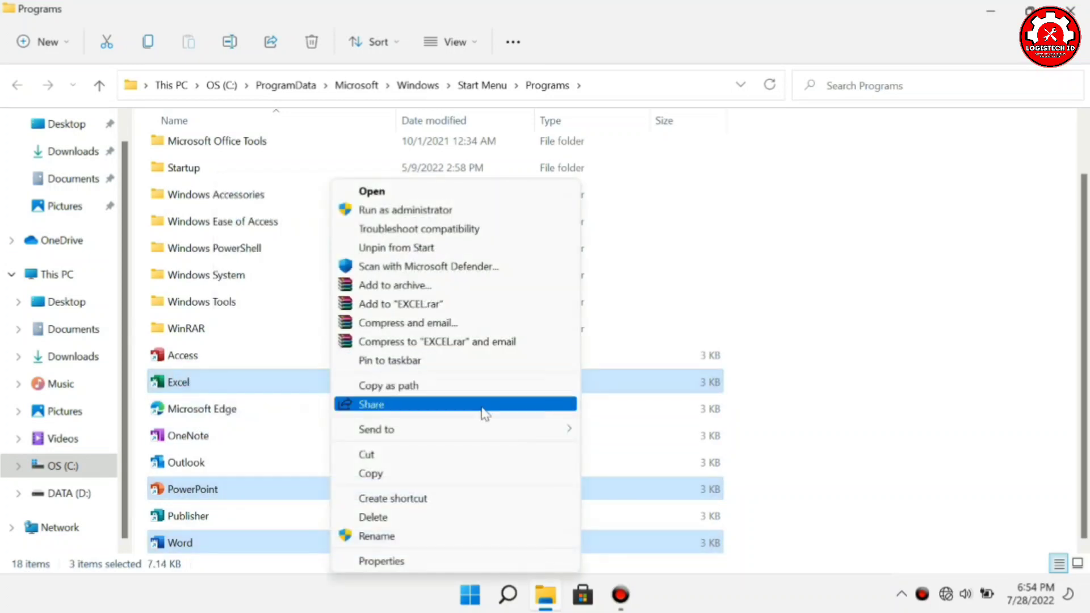
{"action": "mouse_move", "coordinate": [514, 438]}
{"action": "left_click", "coordinate": [611, 469]}
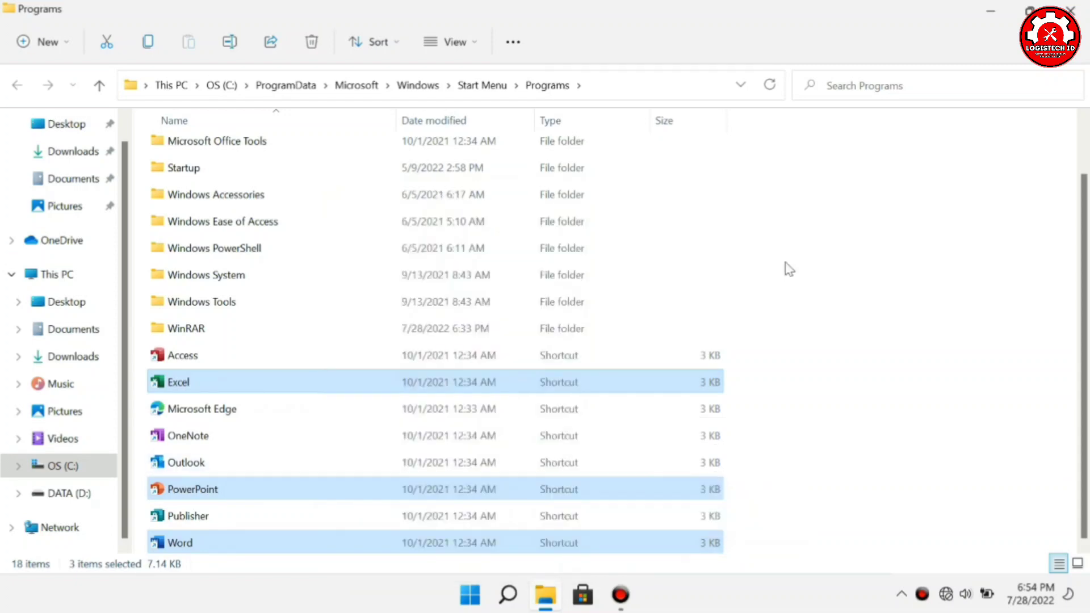
{"action": "key", "text": "super+d"}
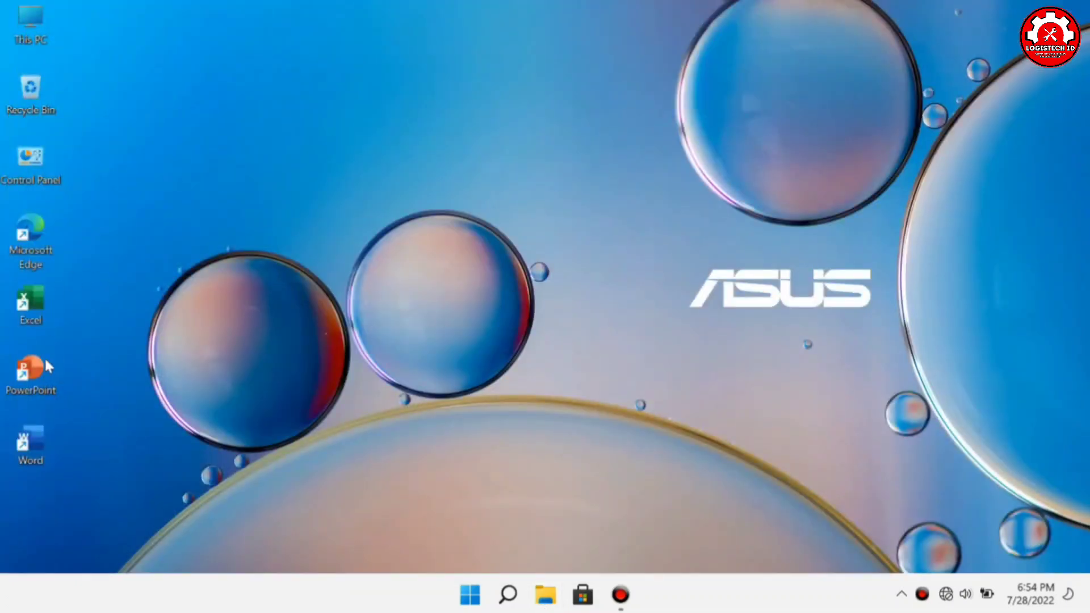
{"action": "left_click", "coordinate": [122, 349]}
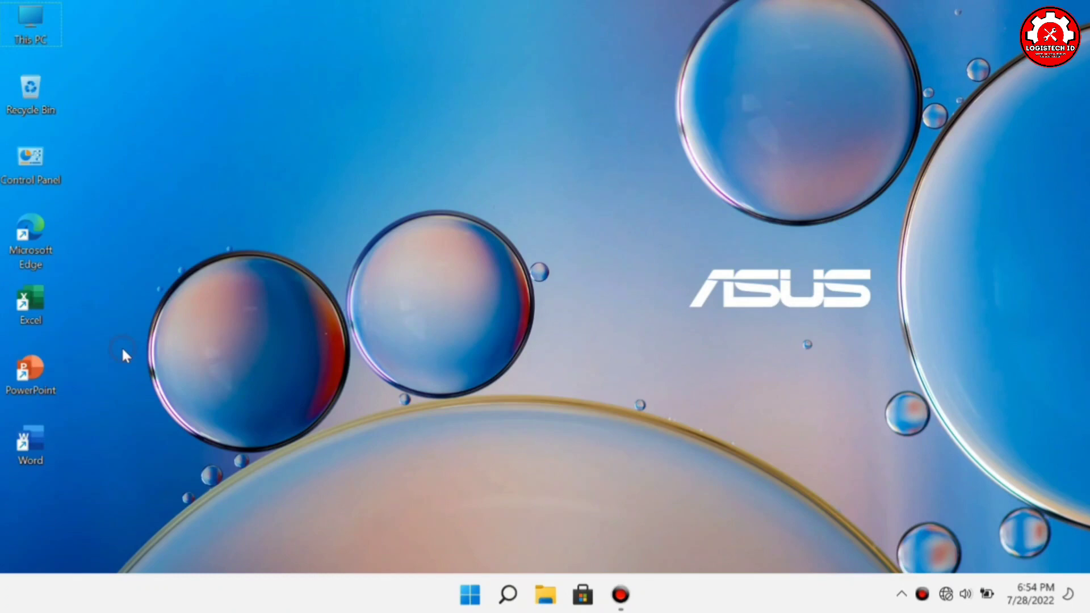